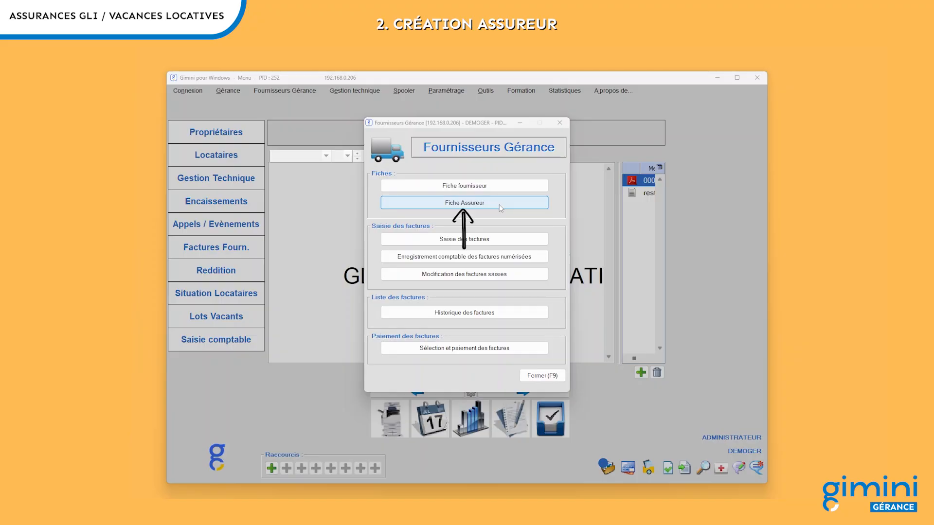
# Step: Open the insurer record and pick insurer ERILIM (code 00087) from the list of insurers
pyautogui.click(499, 205)
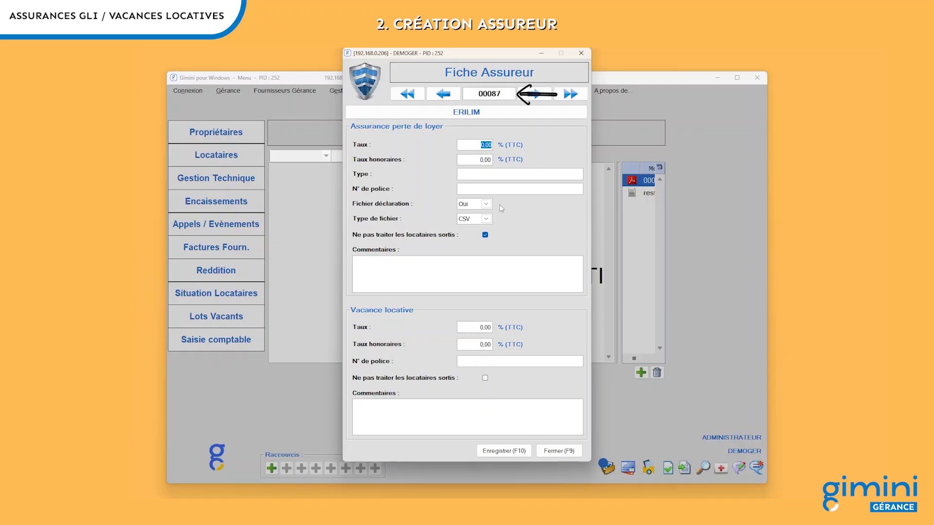
pyautogui.click(506, 95)
pyautogui.moveTo(506, 95); pyautogui.dragTo(467, 90)
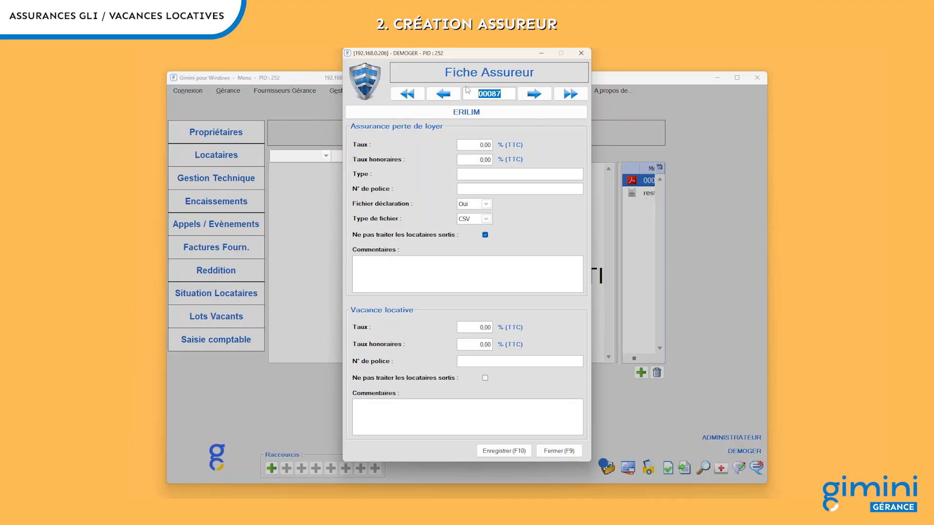
pyautogui.press('F4')
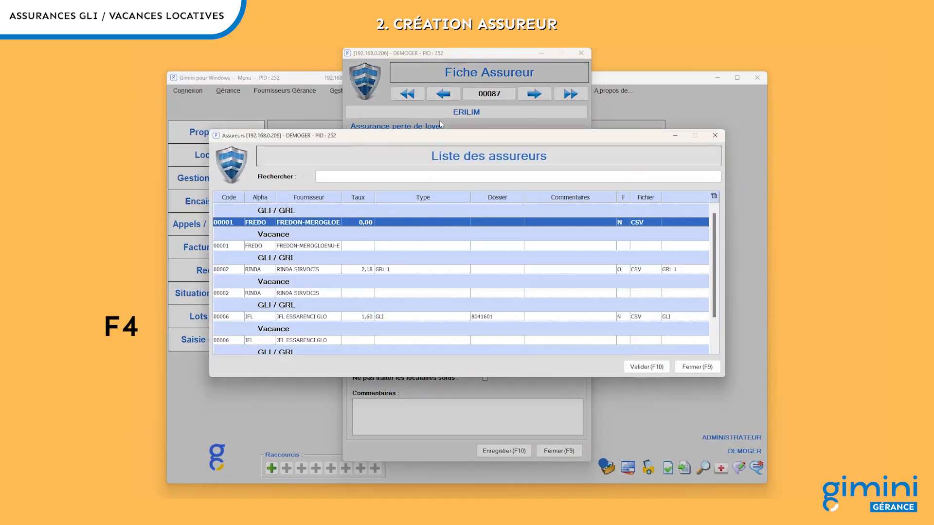
pyautogui.scroll(-2, 325, 320)
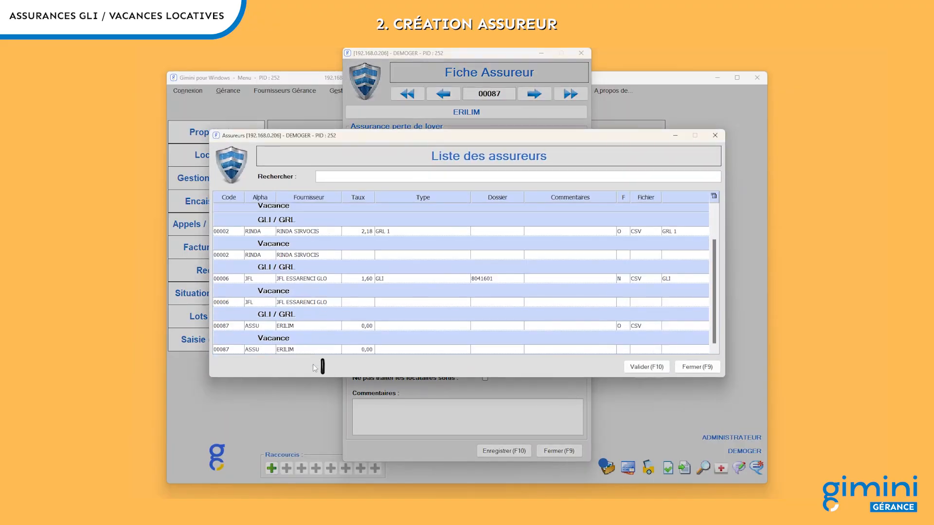
pyautogui.doubleClick(347, 328)
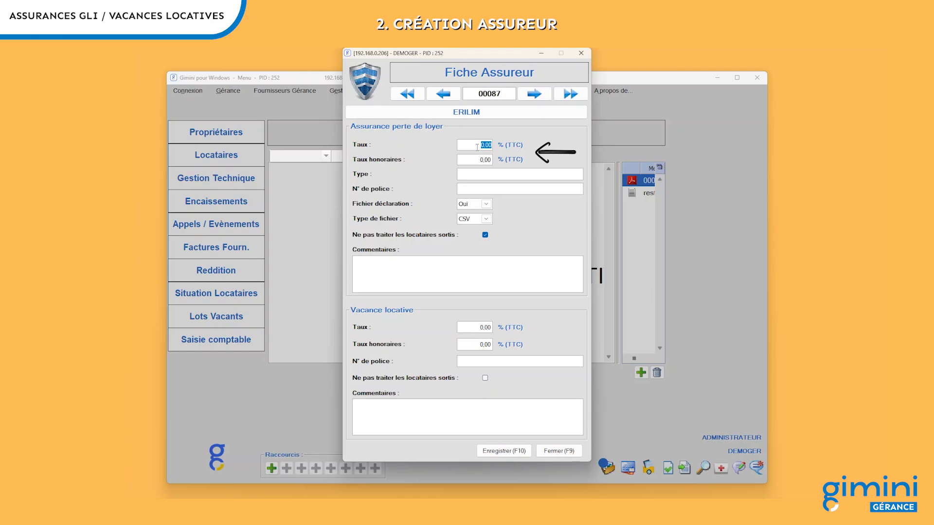
# Step: Fill in ERILIM's rent-loss insurance with rate 3 %, fee rate 0,5 %, type gli and the policy number, and save the record
pyautogui.write('3')
pyautogui.press('Tab')
pyautogui.write('0,5')
pyautogui.press('Tab')
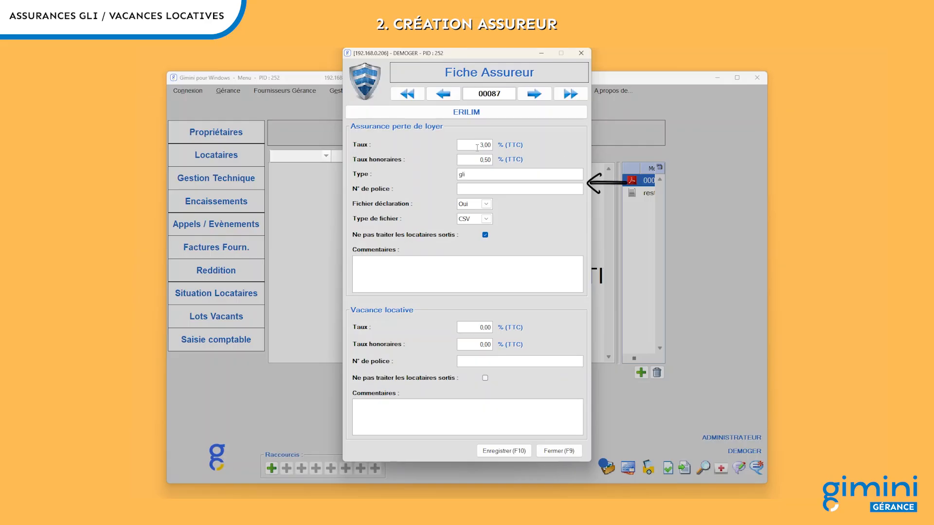
pyautogui.write('123456')
pyautogui.press('Tab')
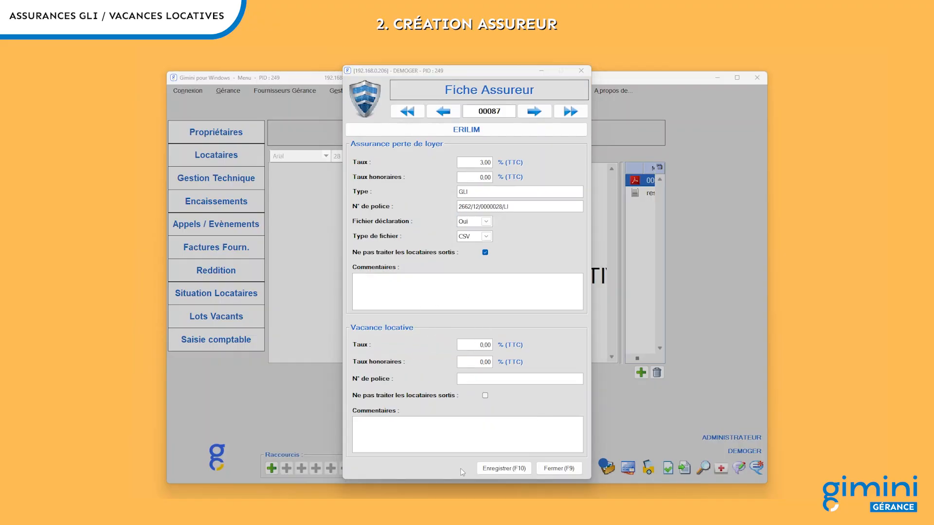
pyautogui.click(503, 469)
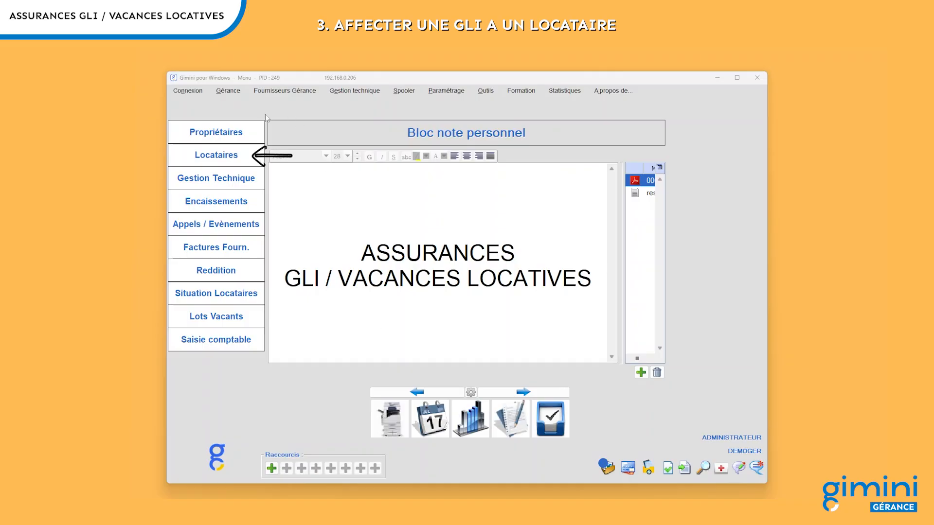
# Step: Assign insurer 87 in the tenant's rent-loss insurance form and consult the linked insurer record
pyautogui.click(241, 154)
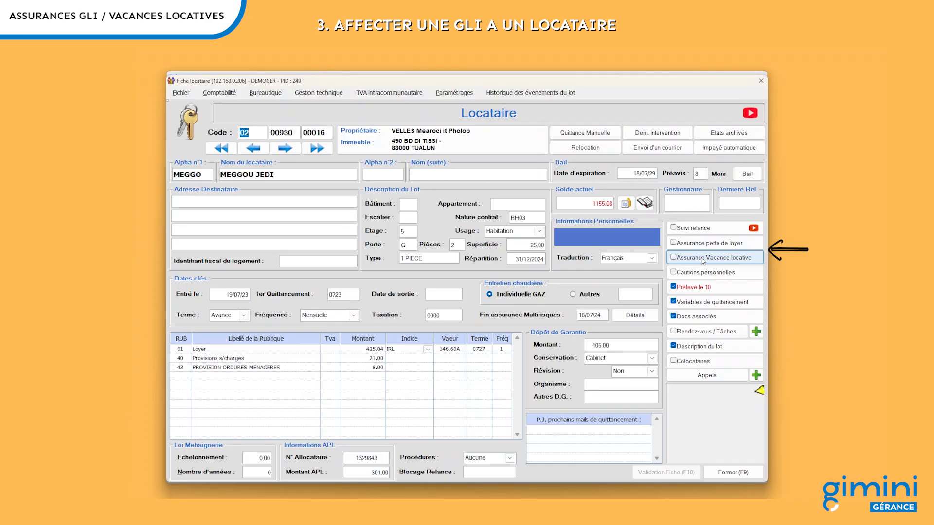
pyautogui.click(721, 245)
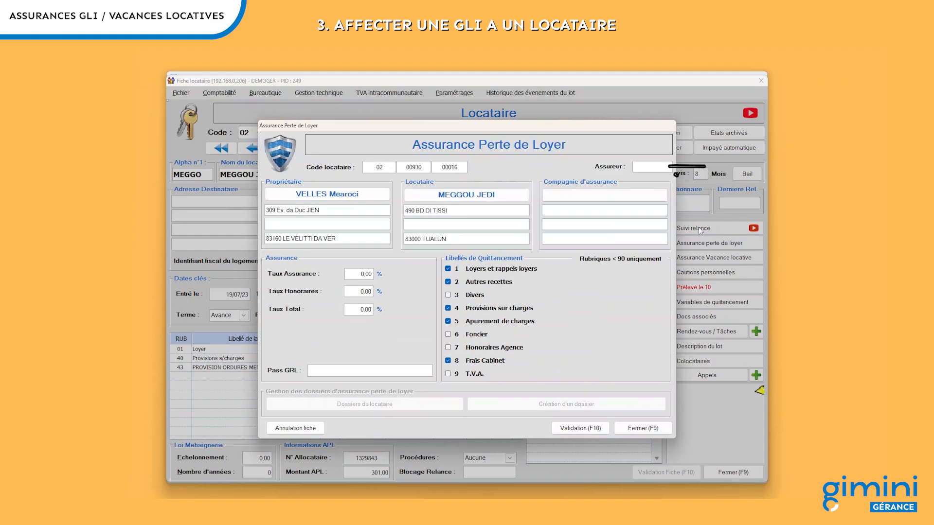
pyautogui.write('87')
pyautogui.press('F4')
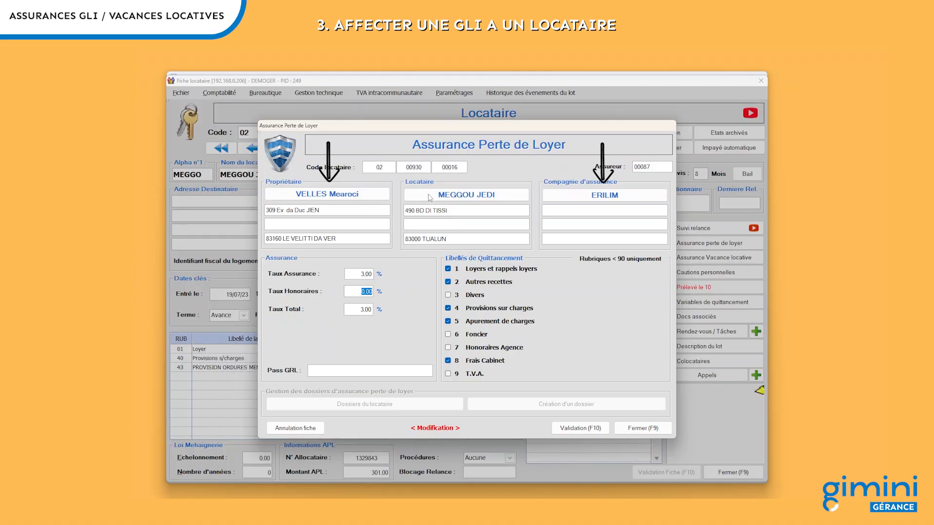
pyautogui.click(564, 196)
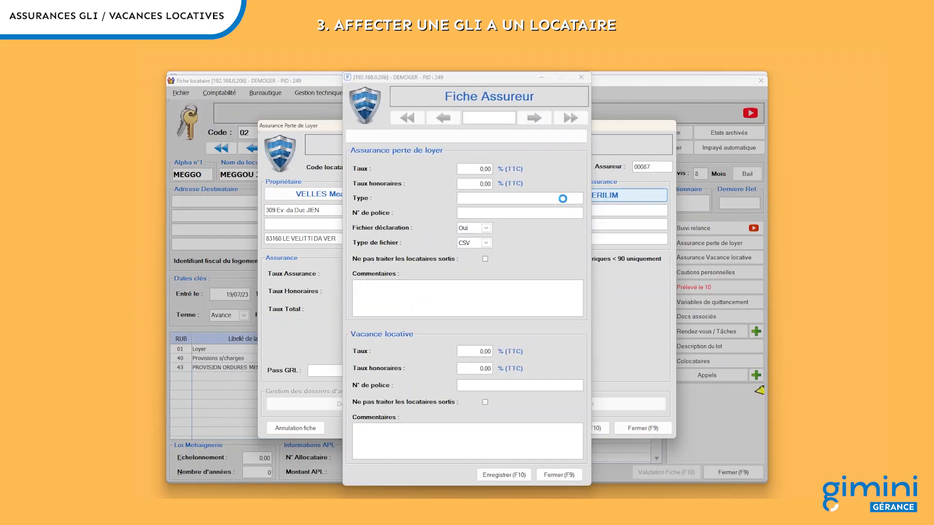
pyautogui.click(547, 476)
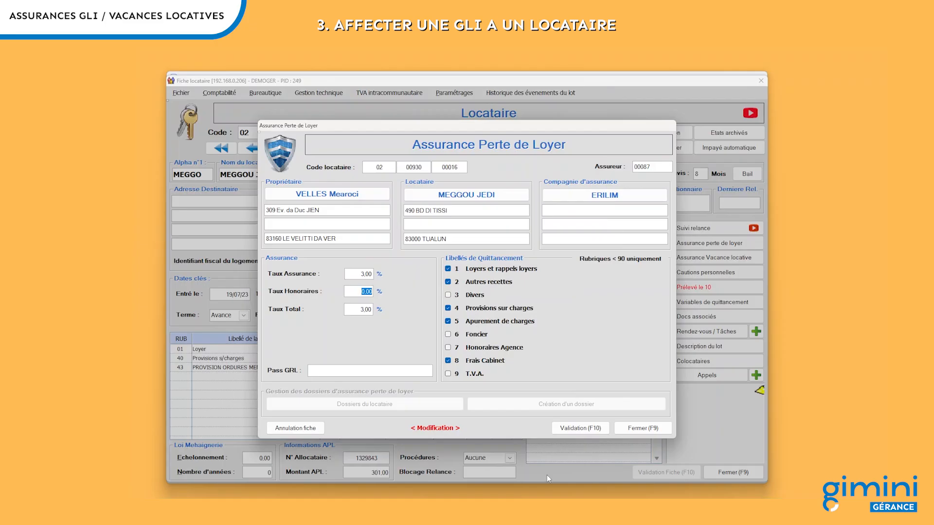
# Step: From the owner's record, examine the insurance options in the new-tenant form, quit it, and open Relocation for an existing tenant
pyautogui.click(338, 197)
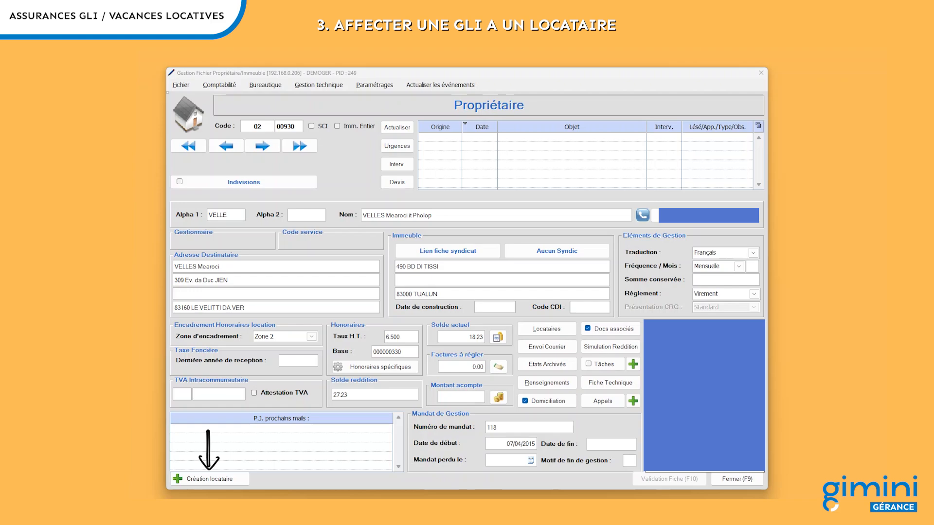
pyautogui.click(219, 479)
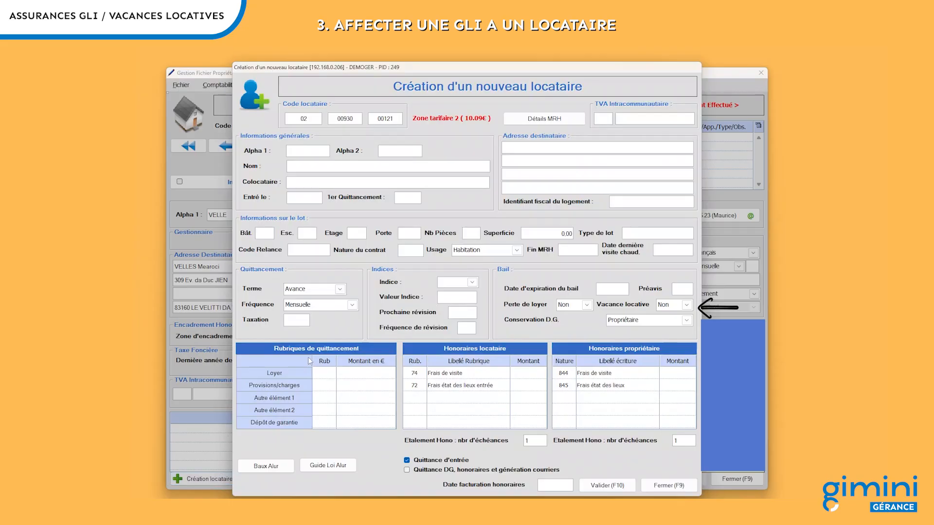
pyautogui.click(676, 306)
pyautogui.click(659, 487)
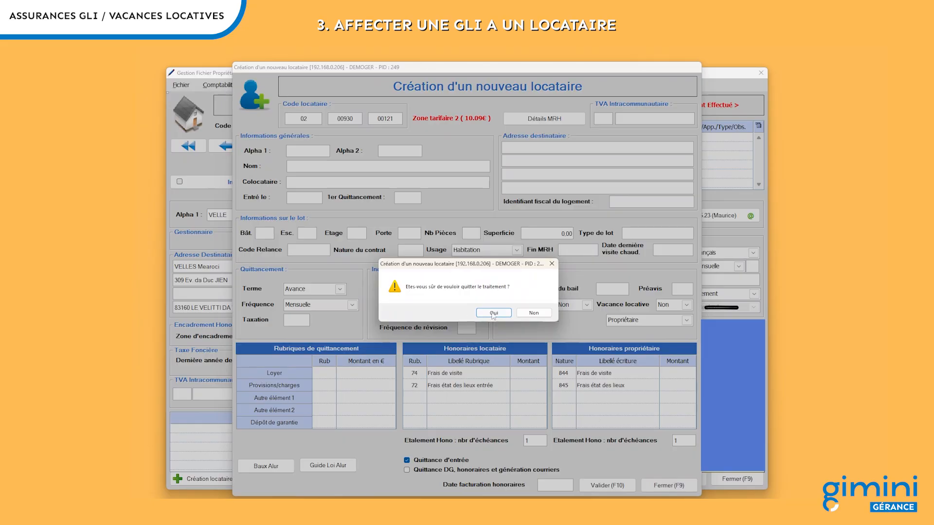
pyautogui.click(492, 313)
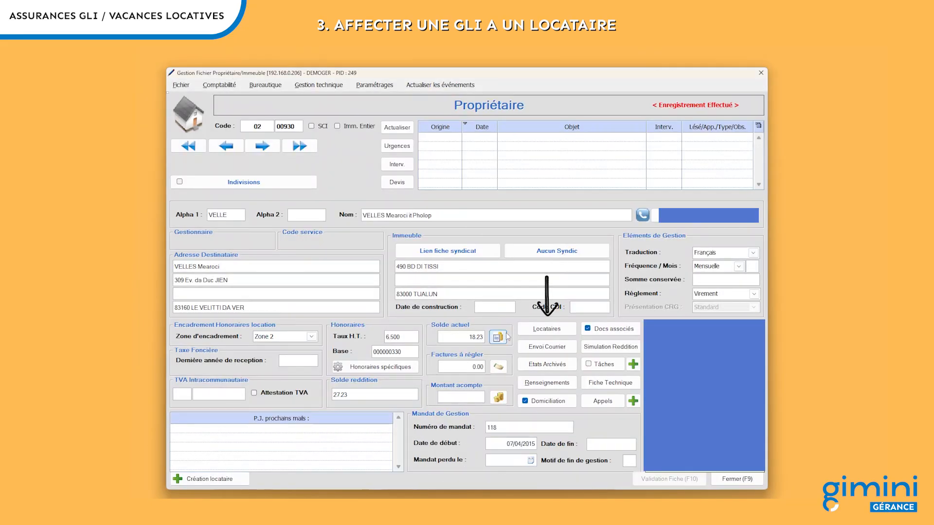
pyautogui.click(546, 329)
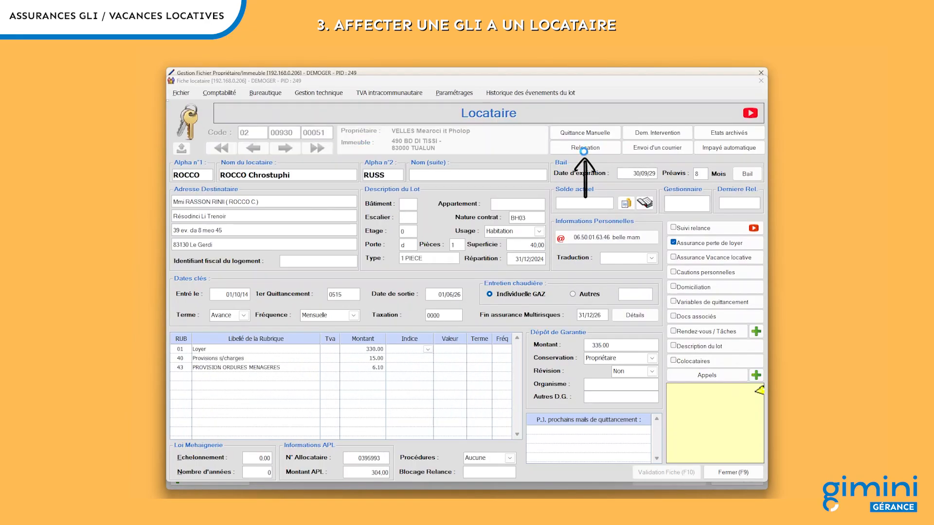
pyautogui.click(585, 151)
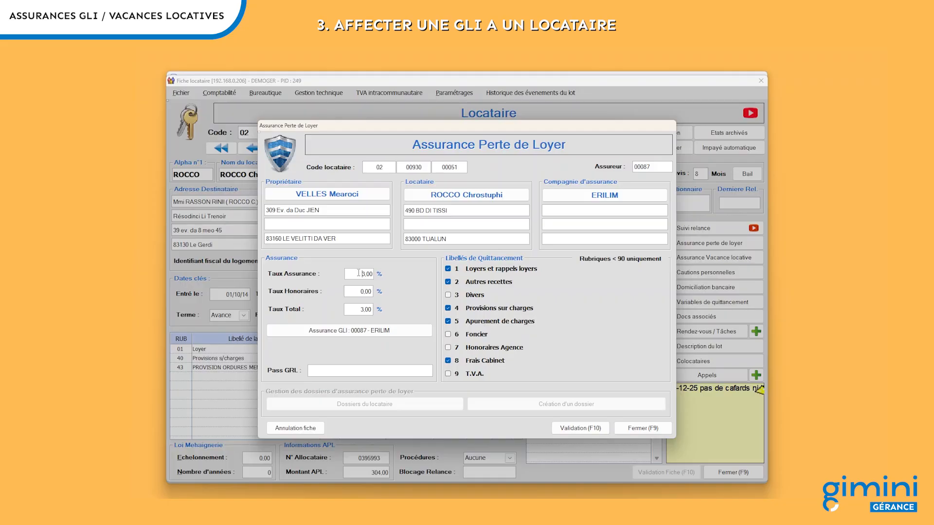
# Step: From the tenant's rent-loss insurance, set insurer ERILIM's fee rate to 0,50 %, save, and apply it to all of this insurer's insurance records
pyautogui.click(576, 197)
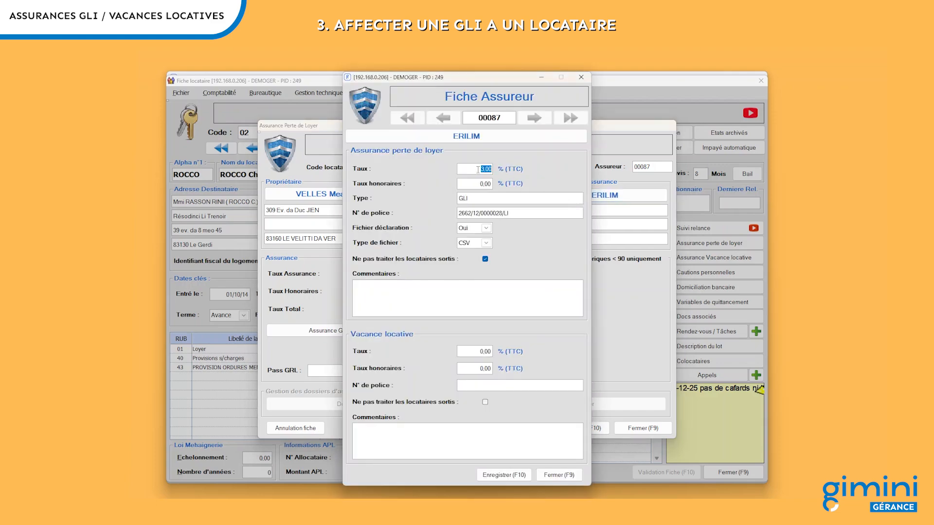
pyautogui.click(557, 476)
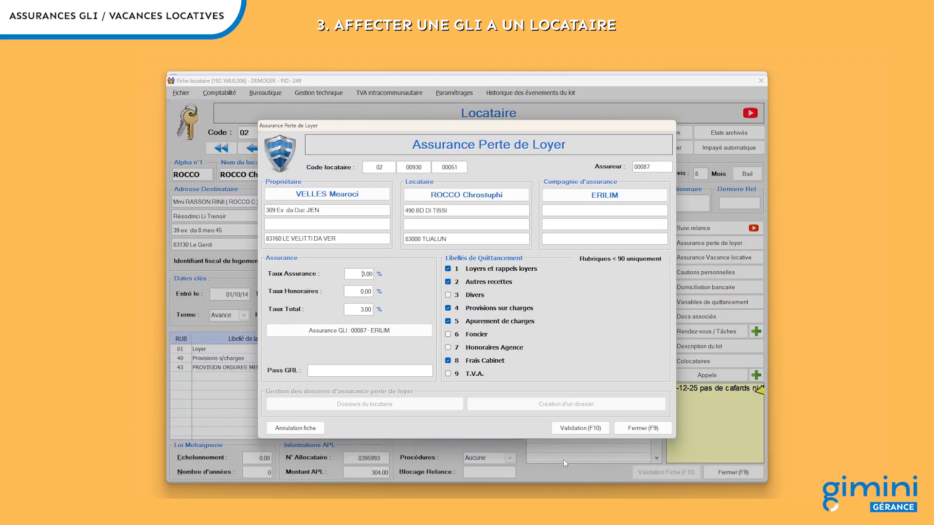
pyautogui.click(348, 292)
pyautogui.click(567, 197)
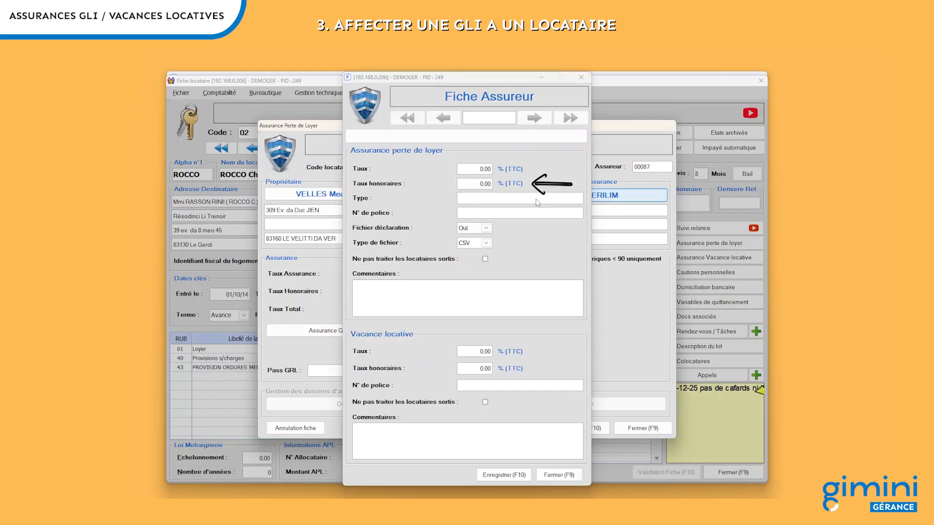
pyautogui.click(480, 184)
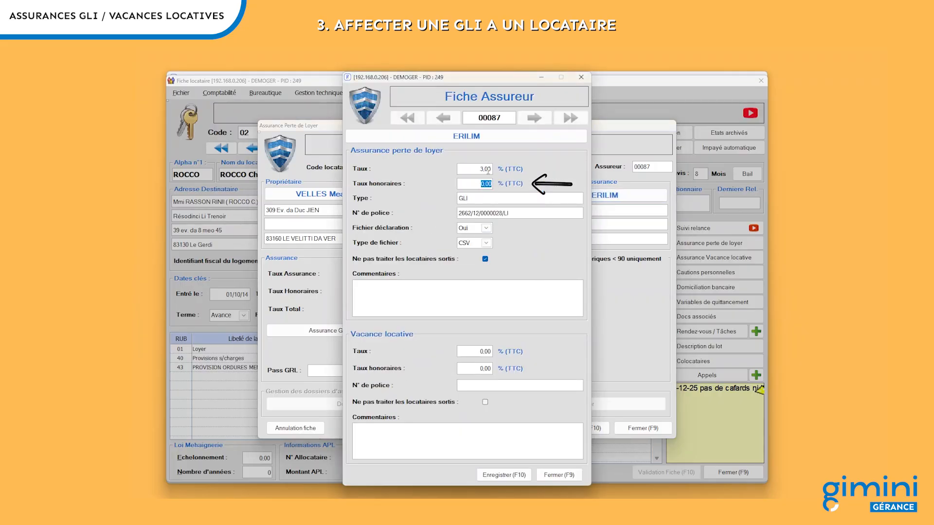
pyautogui.write('0,50')
pyautogui.click(519, 475)
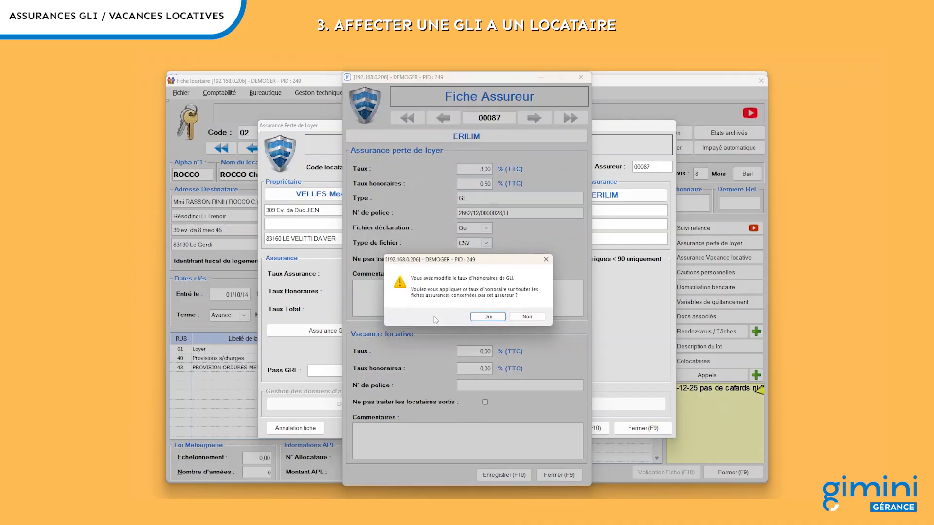
pyautogui.click(488, 317)
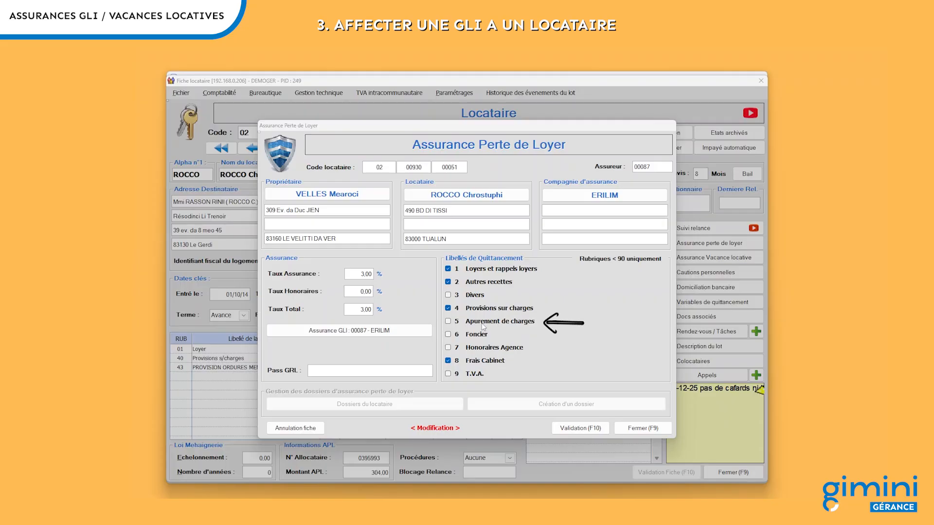
# Step: Include Apurement de charges among the tenant's insured billing items and validate the rent-loss insurance form
pyautogui.click(448, 322)
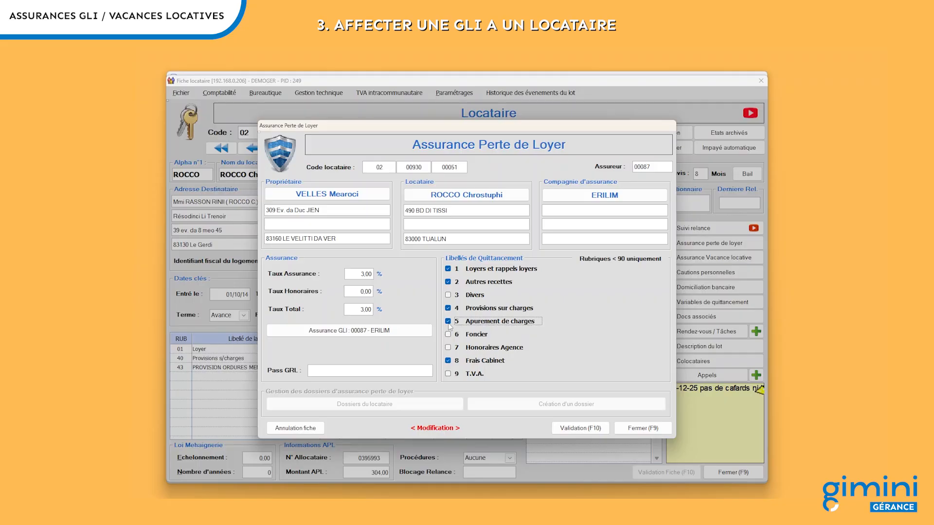
pyautogui.click(576, 430)
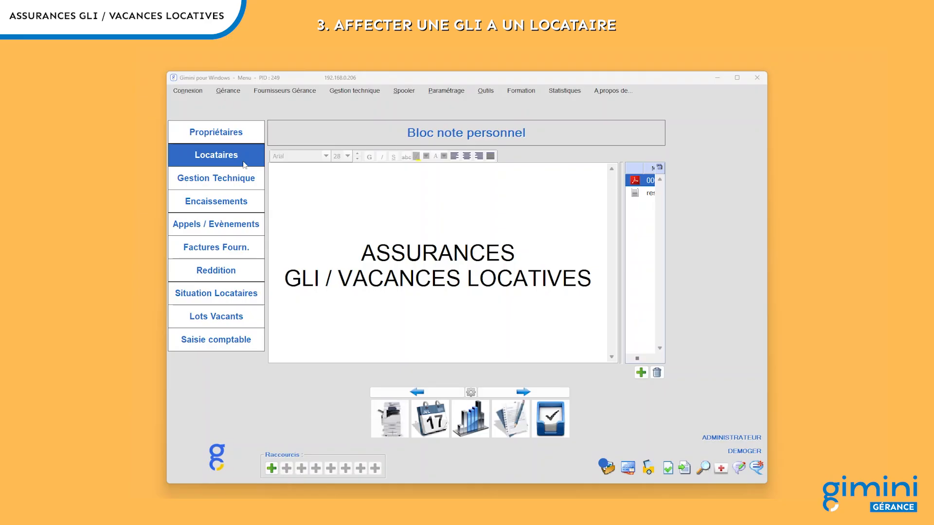
# Step: Try to replace the insurer in the tenant's rent-loss insurance with insurer 00001, and close the form without validating
pyautogui.click(206, 152)
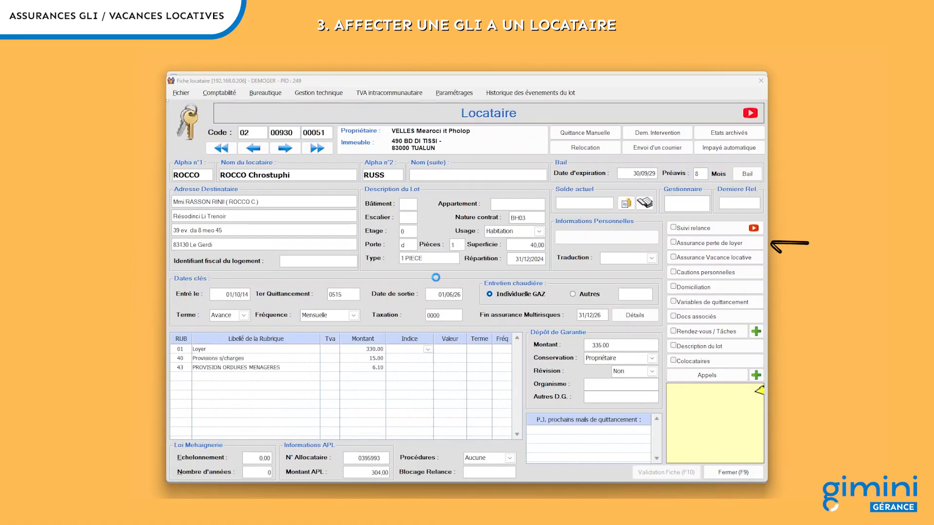
pyautogui.click(715, 244)
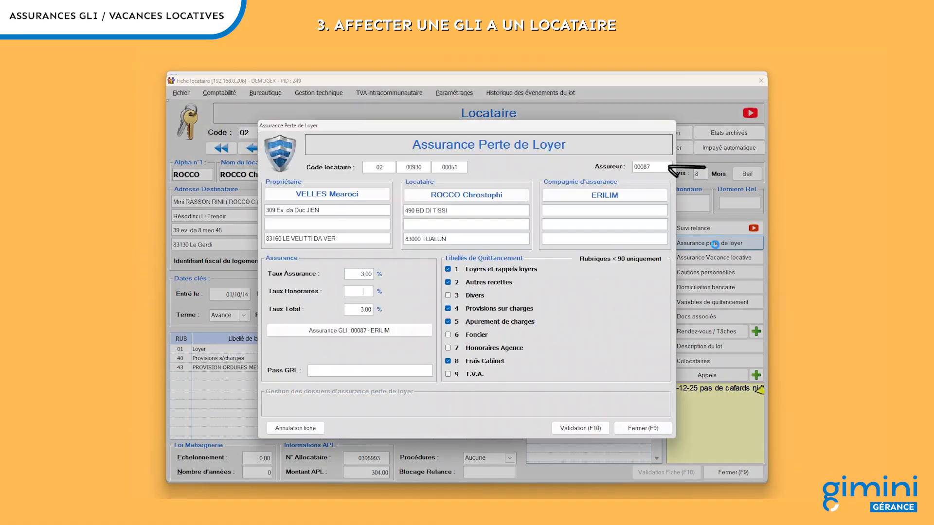
pyautogui.click(657, 167)
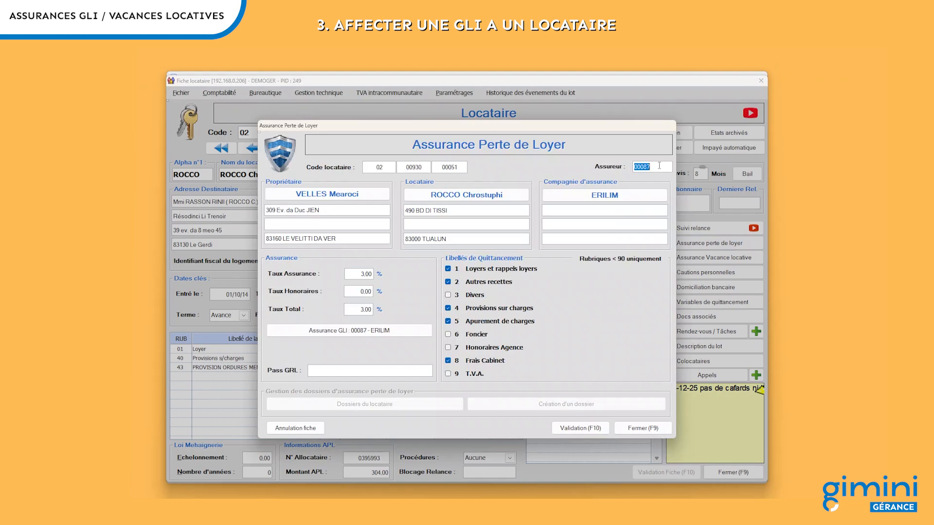
pyautogui.press('F4')
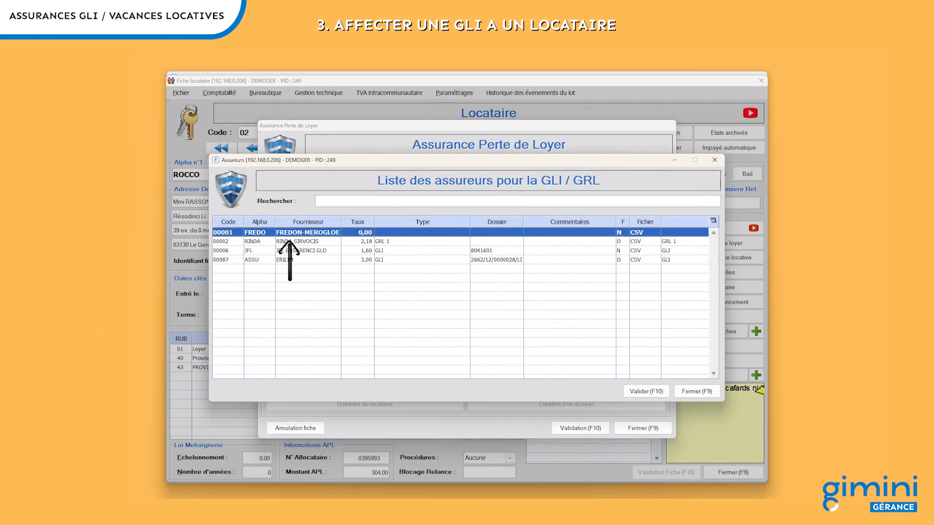
pyautogui.press('Return')
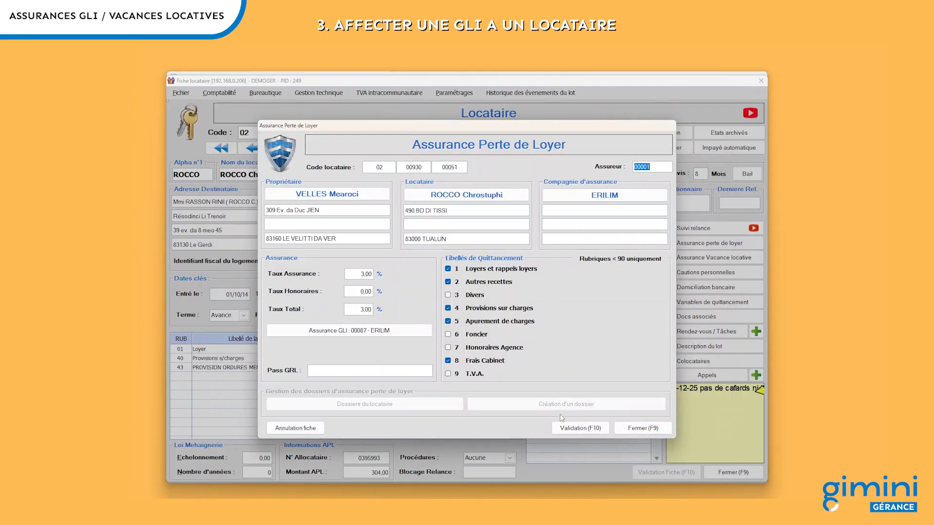
pyautogui.press('Tab')
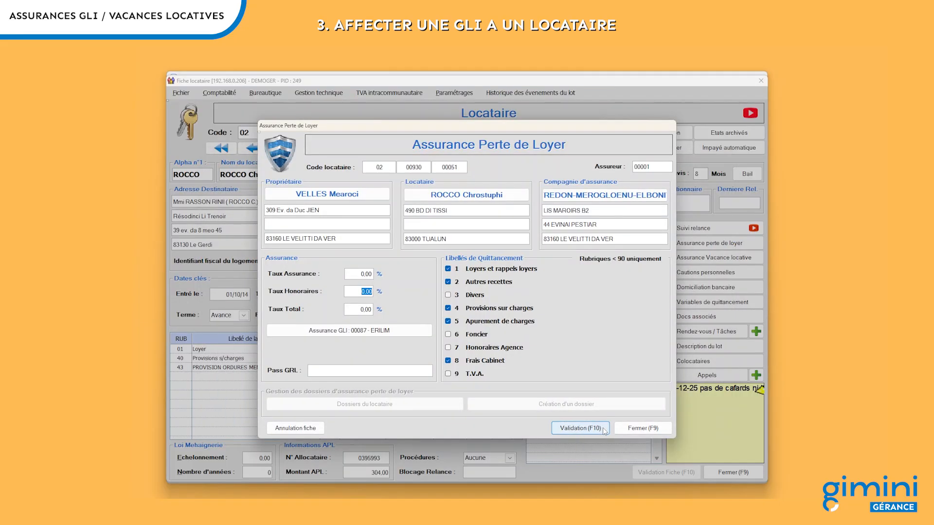
pyautogui.click(642, 429)
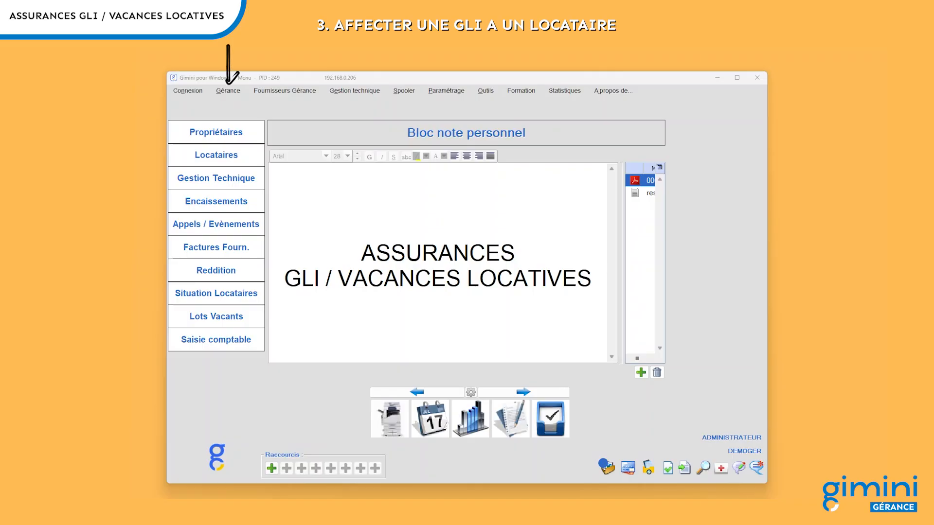
# Step: Open the rent-loss insurance records from the rental insurance module and go to the next insured tenant
pyautogui.click(227, 90)
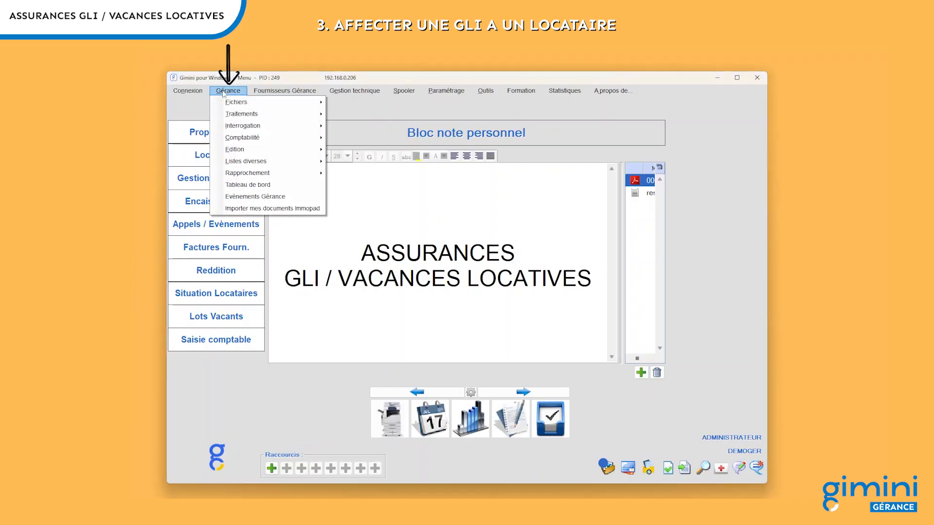
pyautogui.moveTo(251, 115)
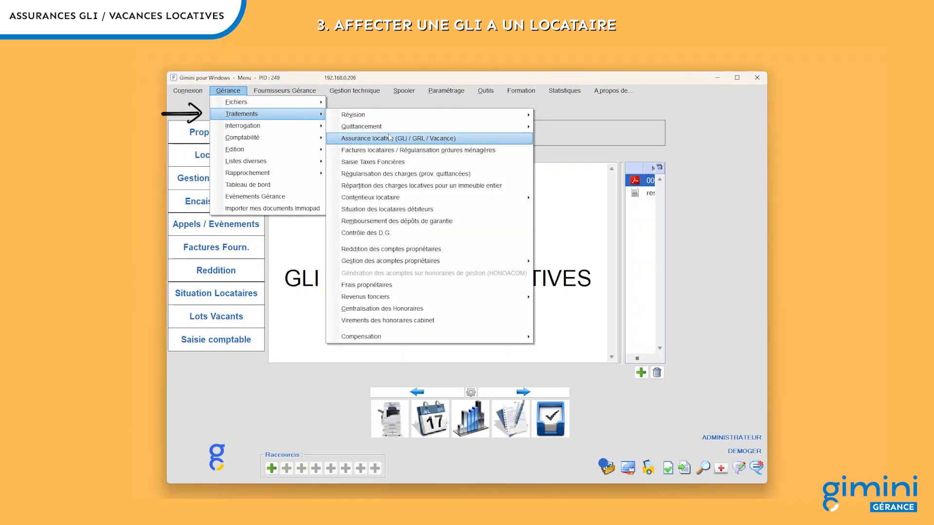
pyautogui.click(418, 140)
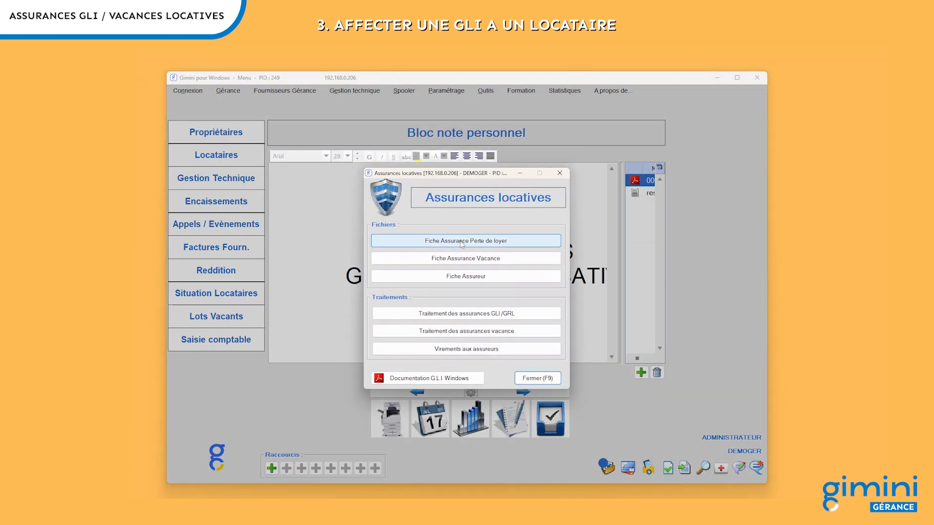
pyautogui.click(520, 244)
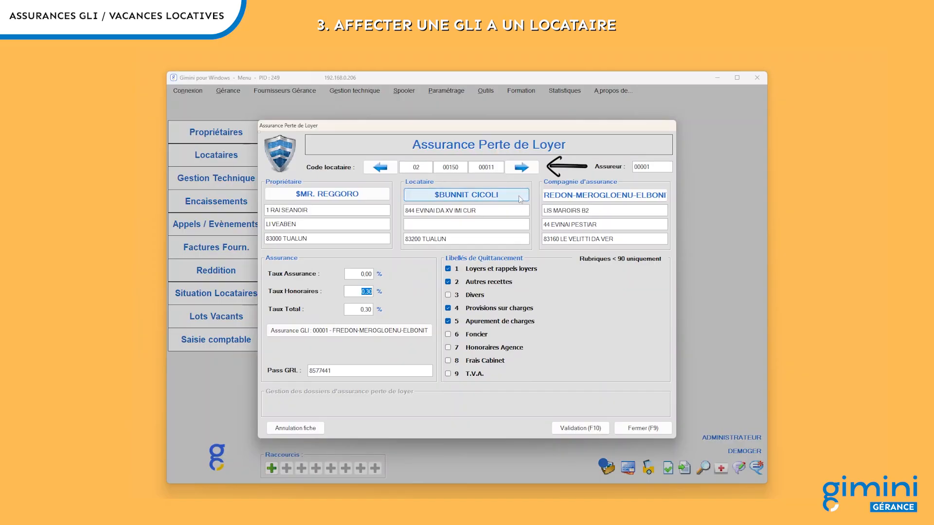
pyautogui.click(522, 171)
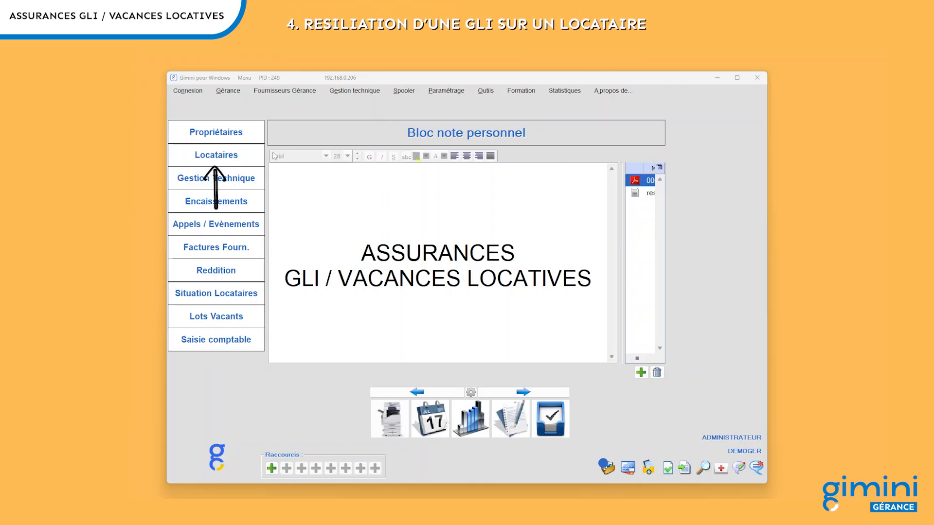
# Step: Open the rent-loss insurance from the tenant's record, cancel that insurance record and confirm the cancellation
pyautogui.click(240, 157)
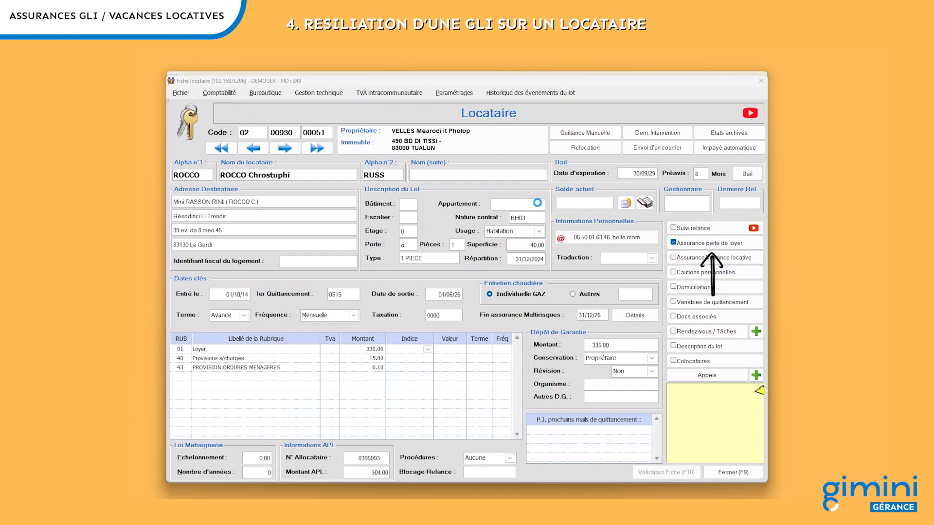
pyautogui.click(673, 242)
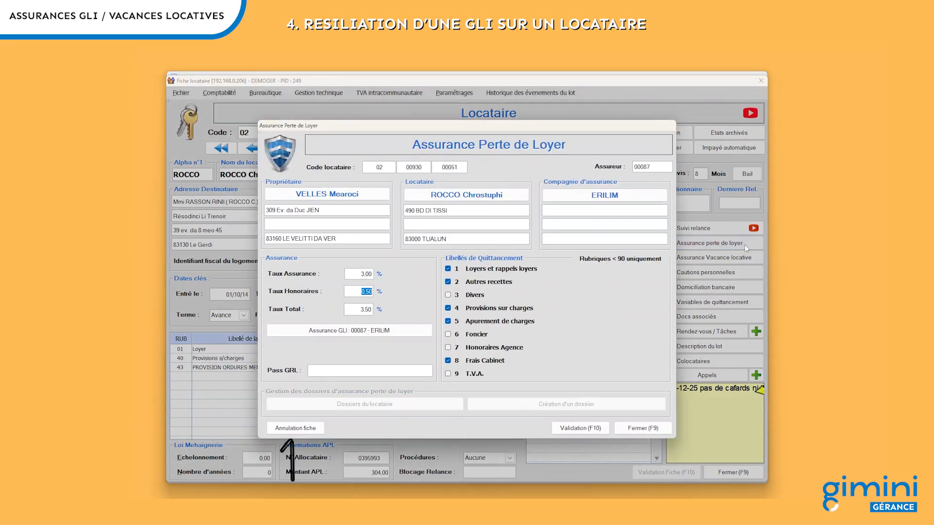
pyautogui.click(319, 429)
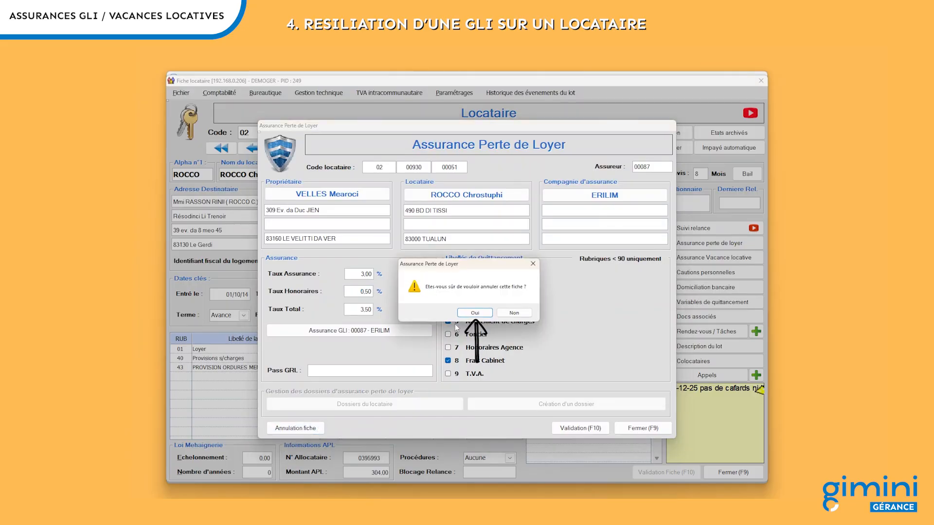
pyautogui.click(474, 314)
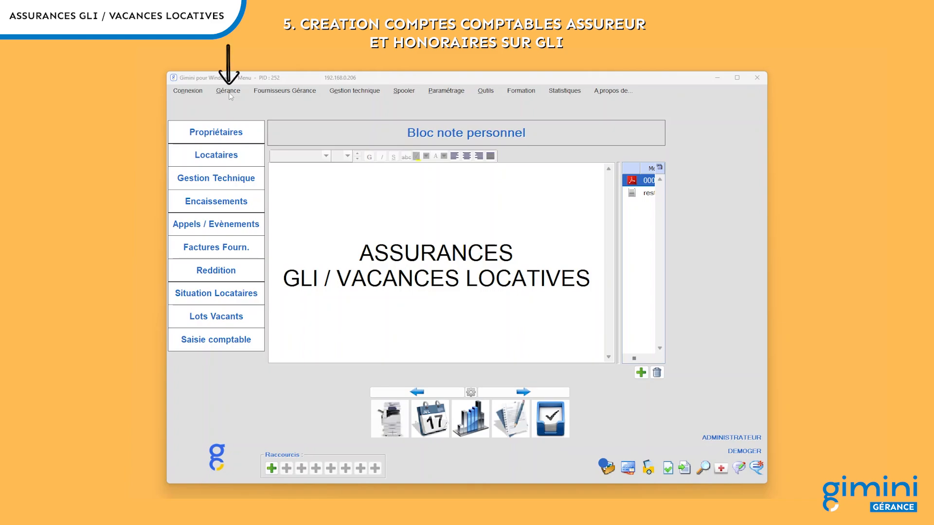
# Step: In the account creation/modification form, enter cabinet code 02 and building 00000, and load the existing ERILIM account
pyautogui.click(229, 95)
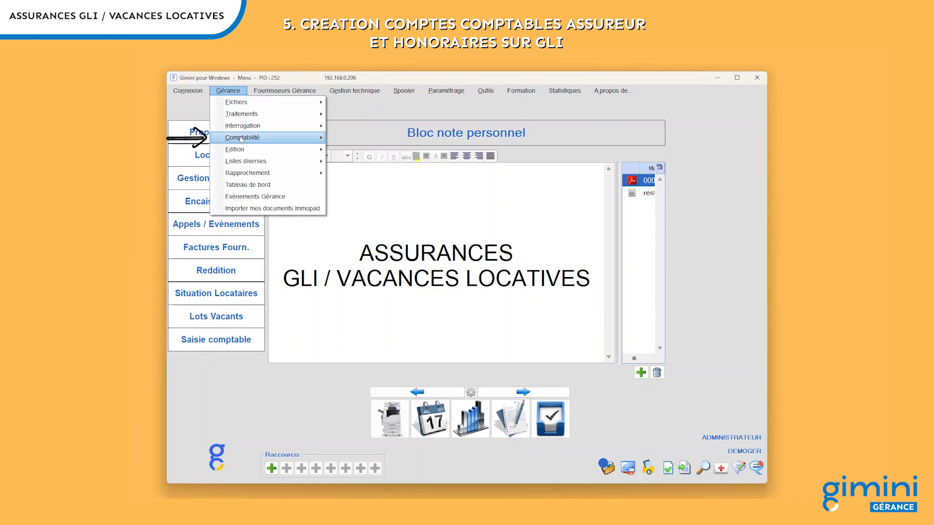
pyautogui.moveTo(281, 142)
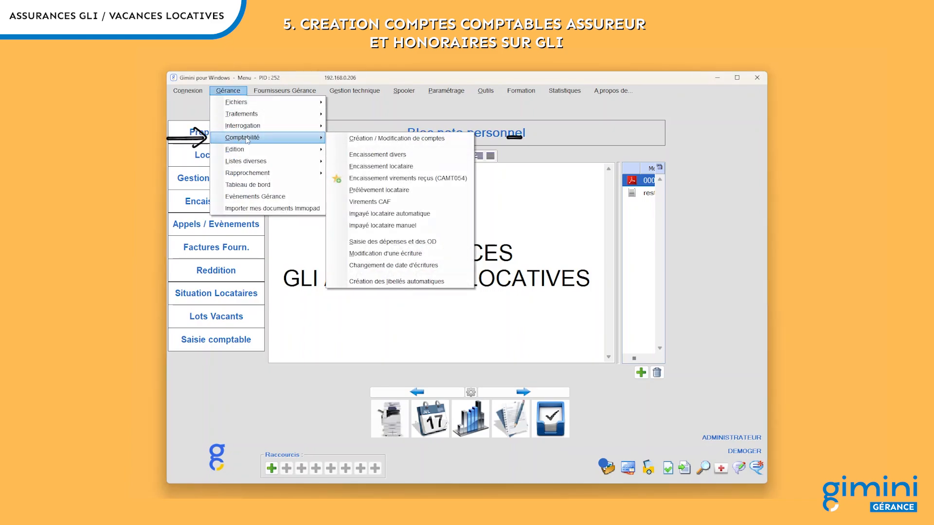
pyautogui.click(389, 138)
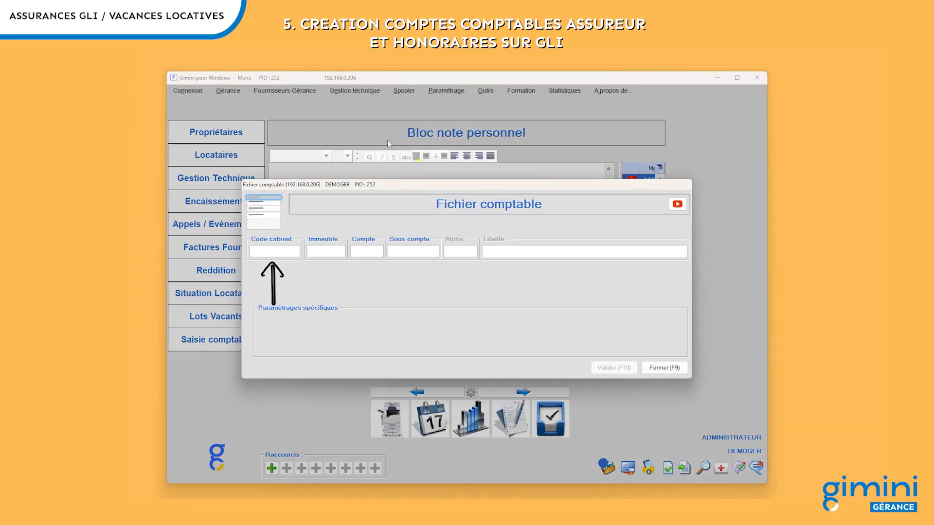
pyautogui.write('02')
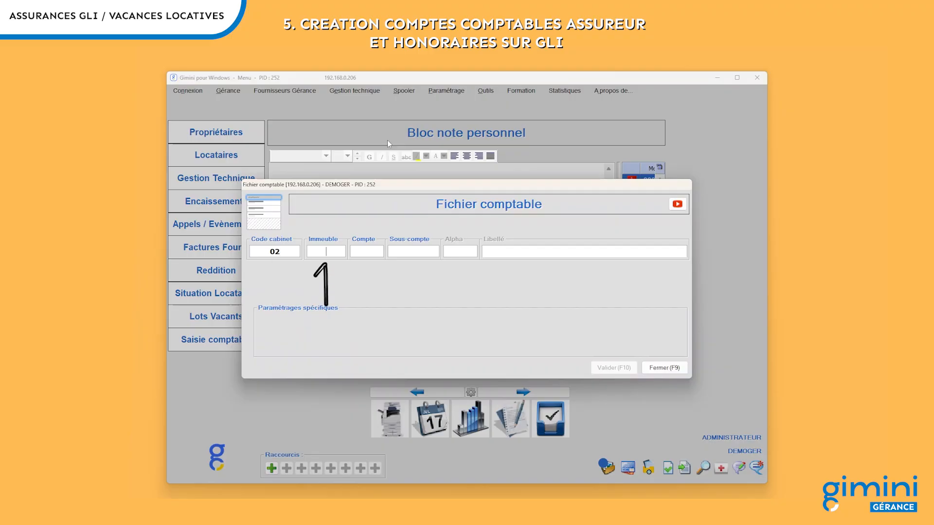
pyautogui.write('00000')
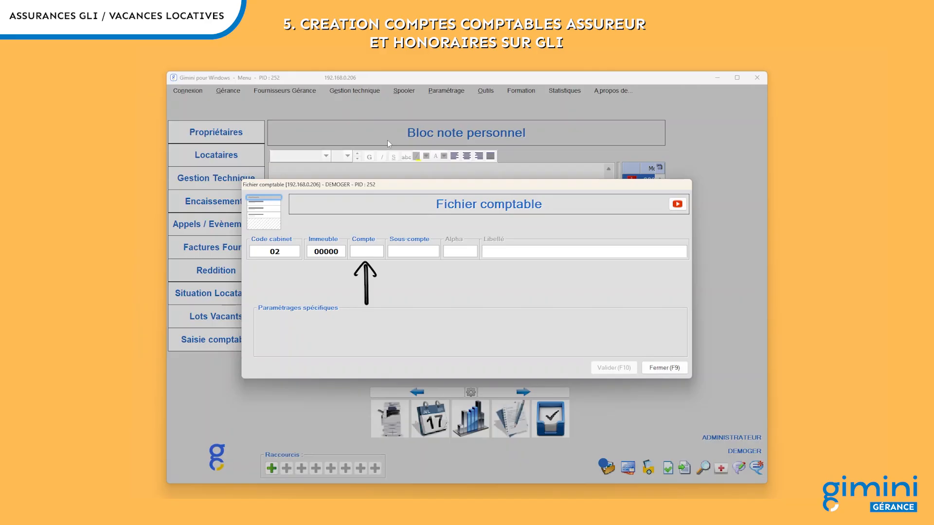
pyautogui.press('F4')
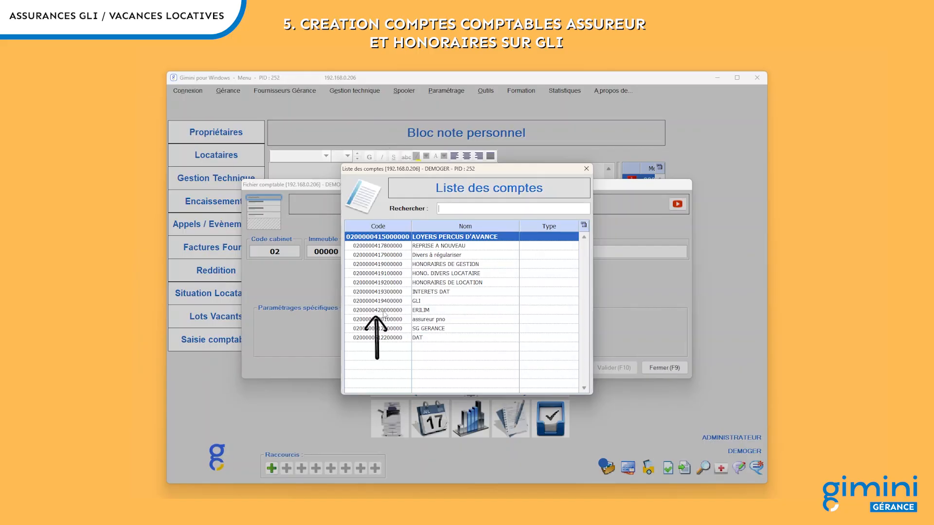
pyautogui.doubleClick(384, 310)
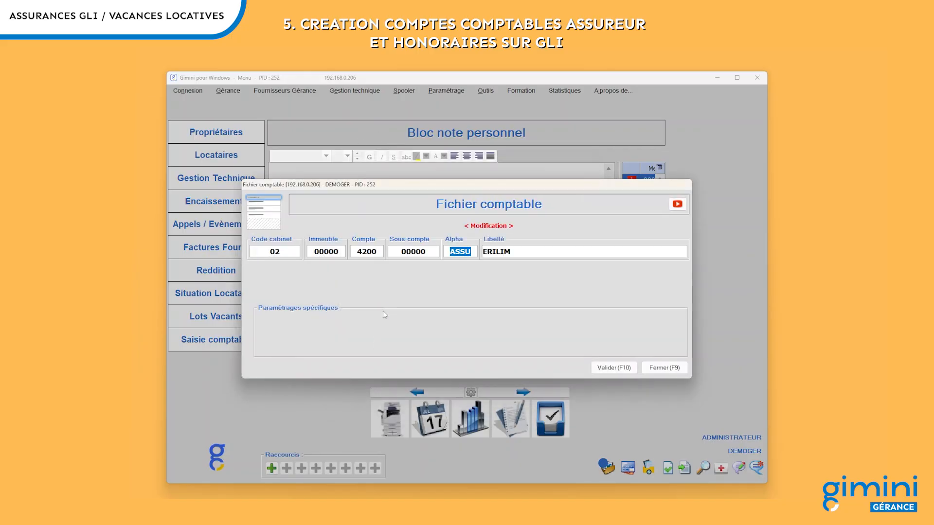
# Step: Check the ERILIM account's Alpha code and label, keep ASSU and ERILIM, and validate the account
pyautogui.click(458, 252)
pyautogui.moveTo(457, 252); pyautogui.dragTo(473, 252)
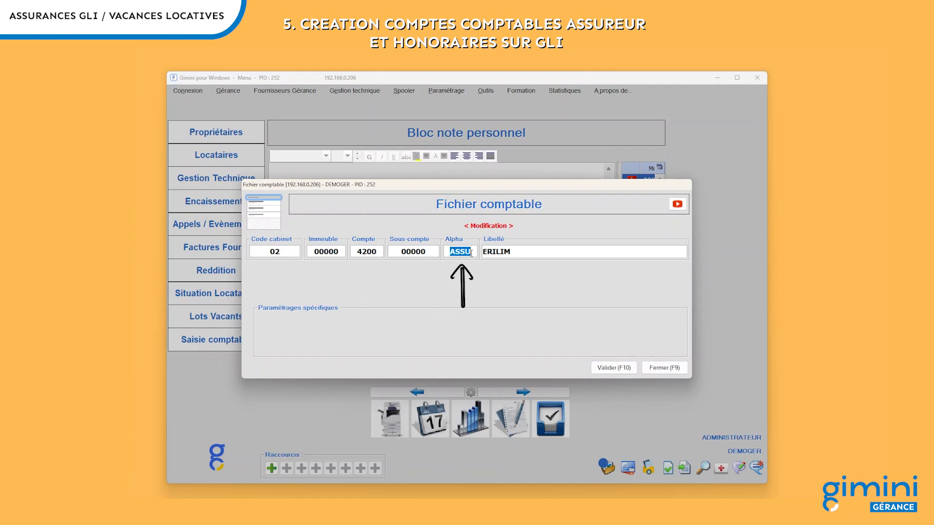
pyautogui.click(527, 251)
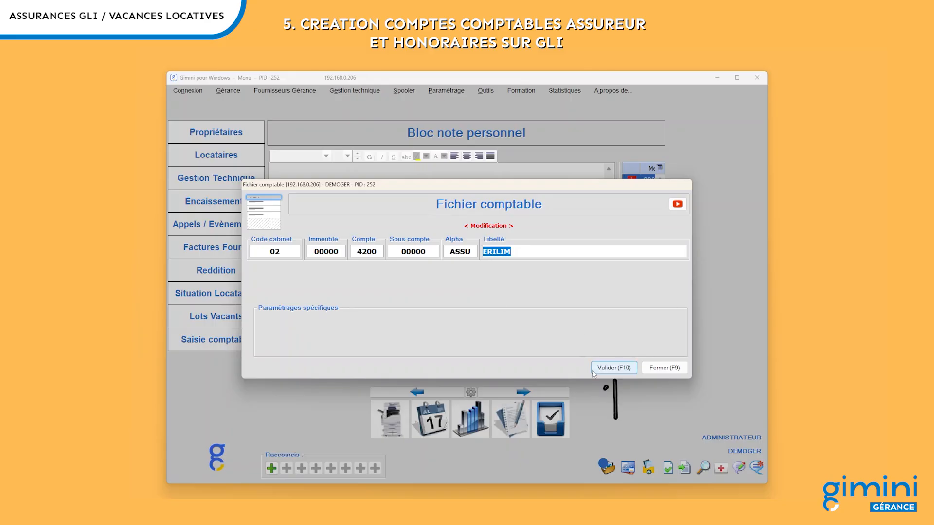
pyautogui.click(613, 371)
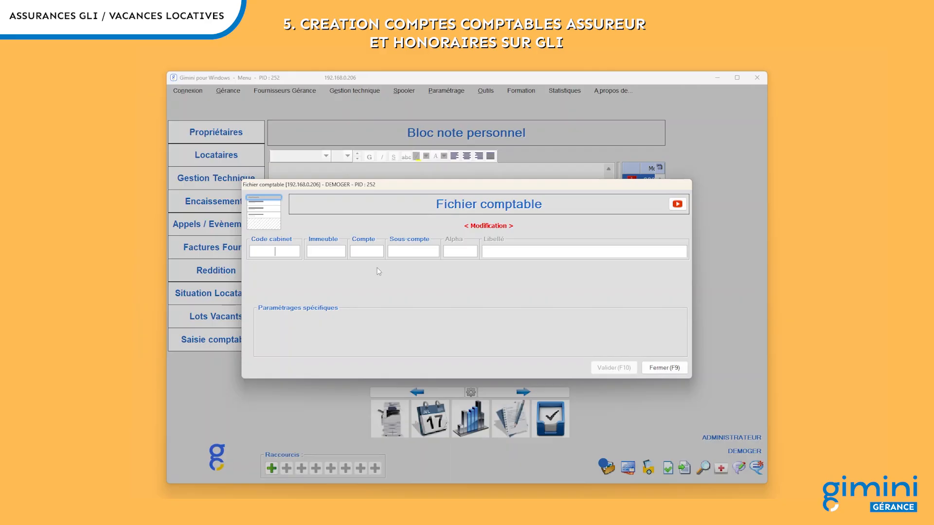
# Step: Enter cabinet code 02 and building 00000 again, and load the existing GLI fee account from the account list
pyautogui.write('02')
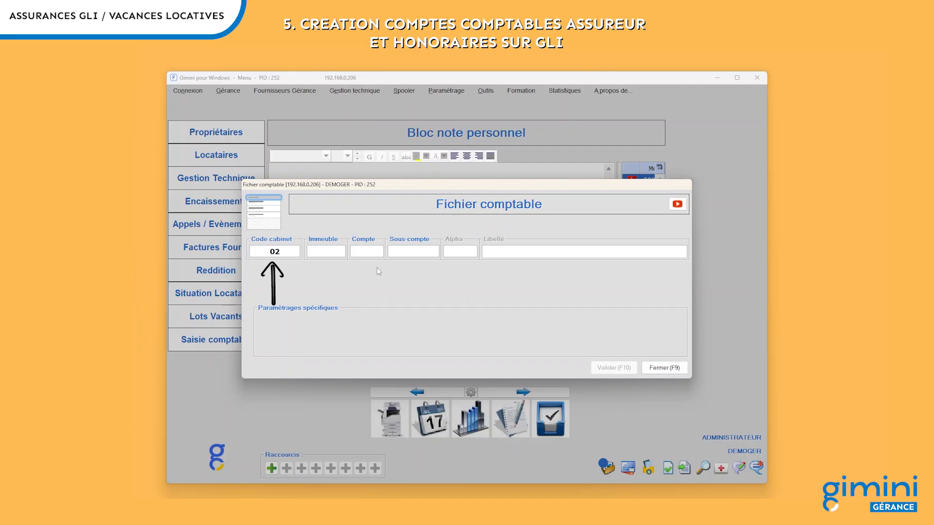
pyautogui.write('0')
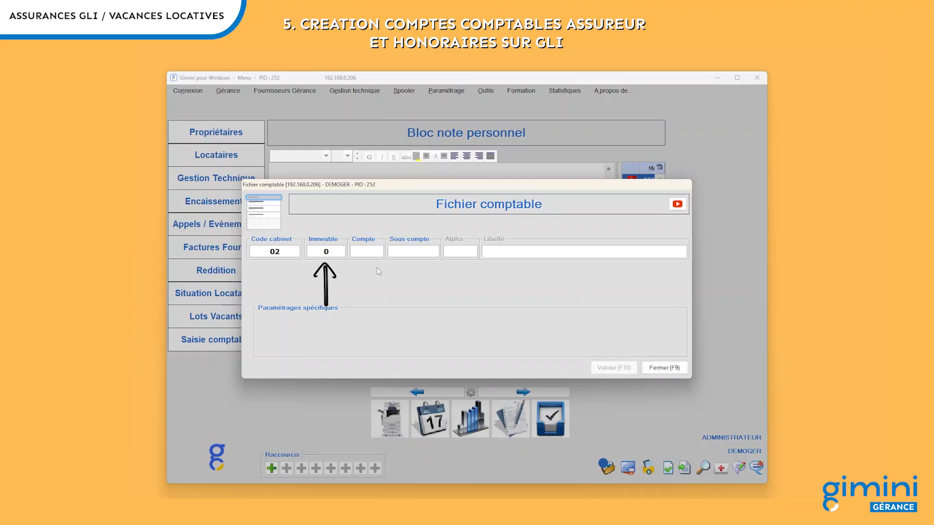
pyautogui.write('0000')
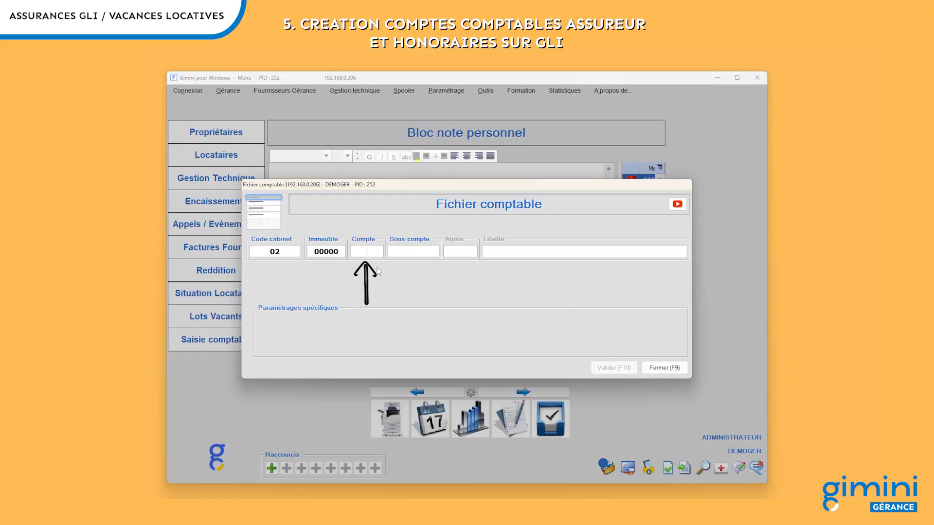
pyautogui.press('F4')
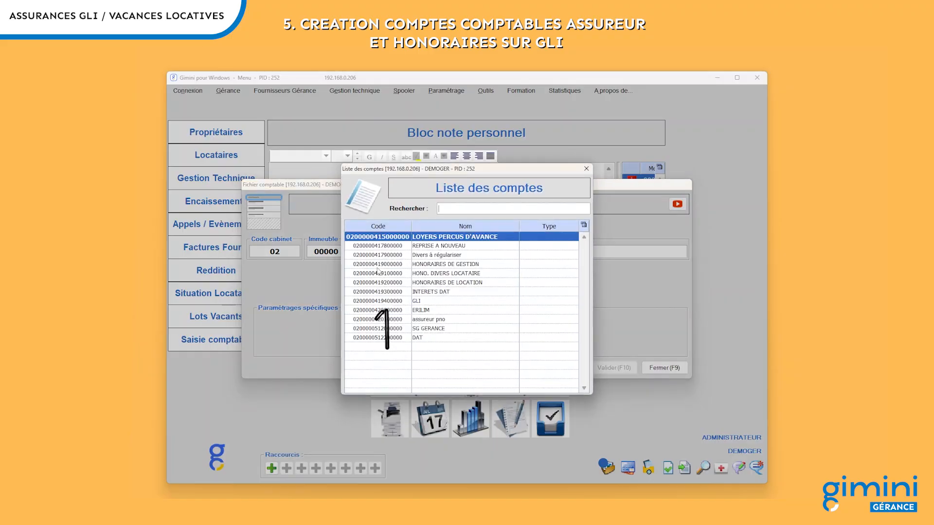
pyautogui.doubleClick(422, 301)
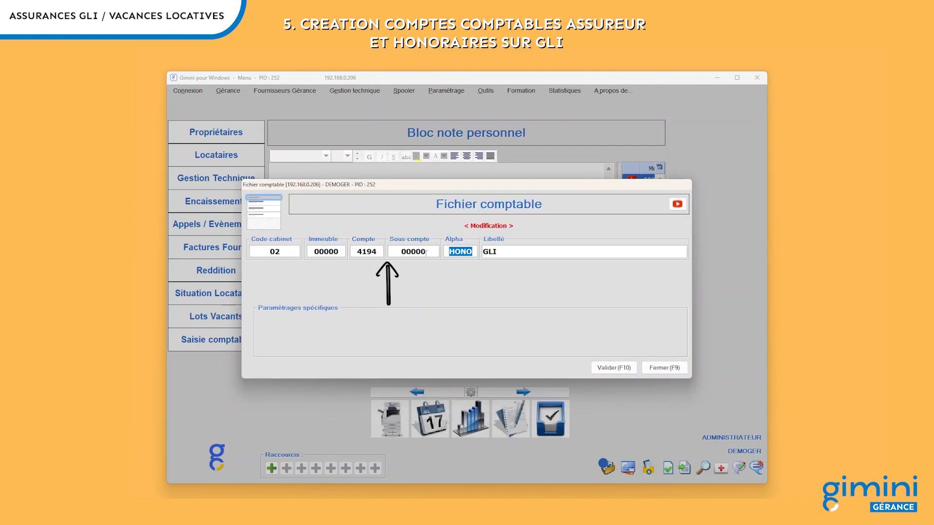
# Step: Check the GLI account's Alpha code and label, keep HONO and GLI, and validate the account
pyautogui.click(449, 253)
pyautogui.moveTo(449, 253); pyautogui.dragTo(476, 255)
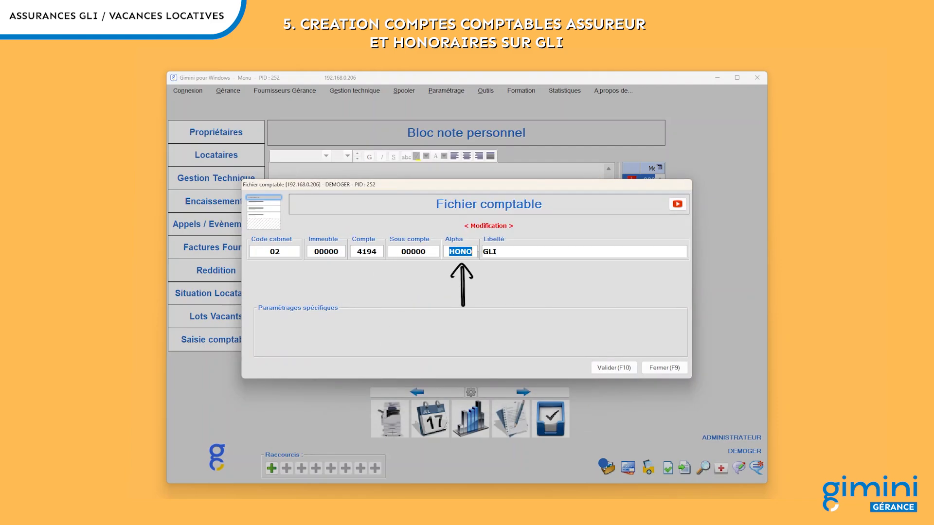
pyautogui.press('Tab')
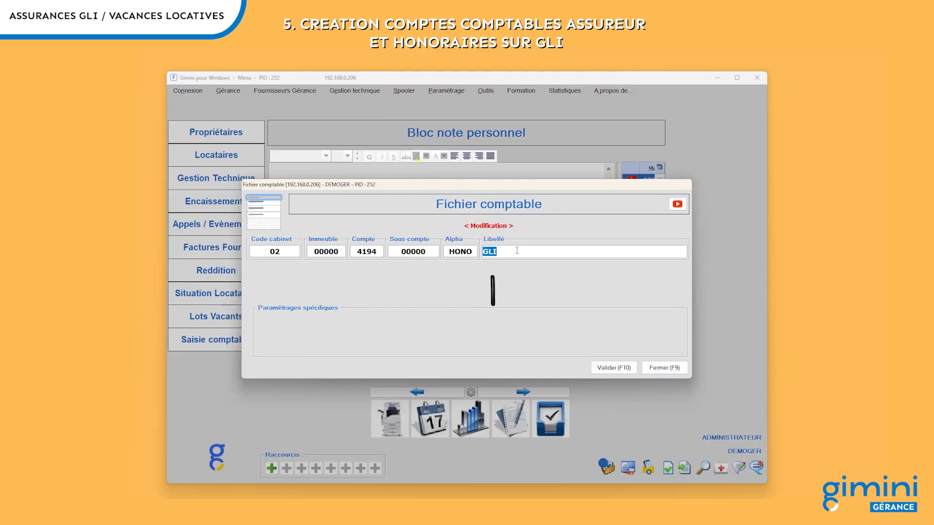
pyautogui.click(614, 367)
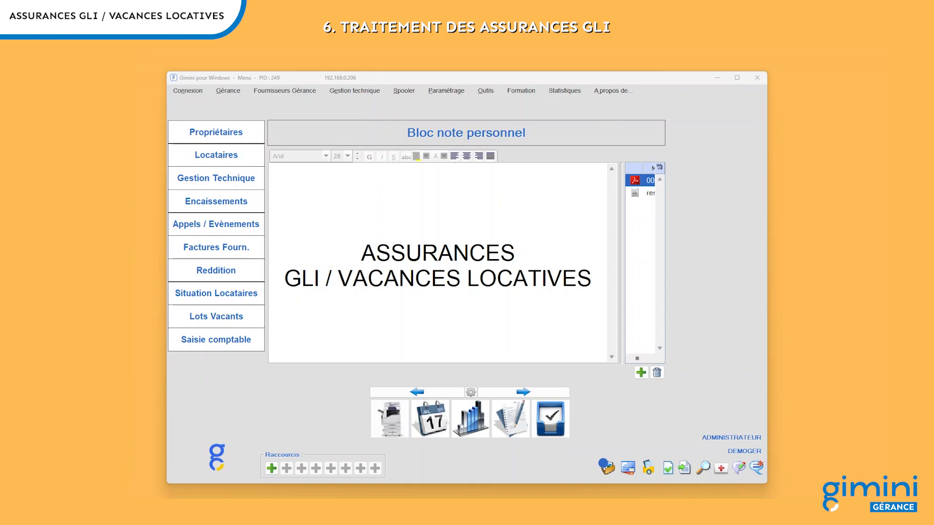
# Step: Open the GLI/GRL insurance processing and set the term range from 06/26 to 07/26
pyautogui.click(226, 94)
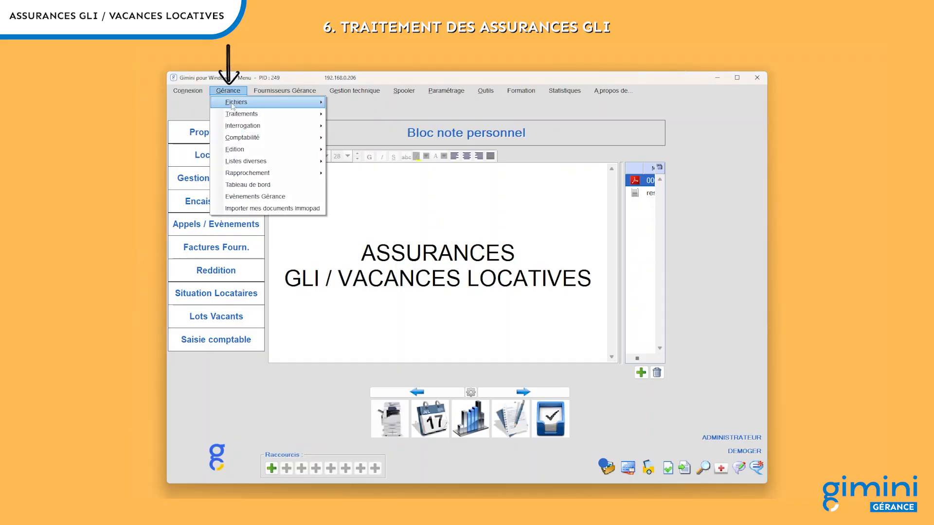
pyautogui.moveTo(244, 117)
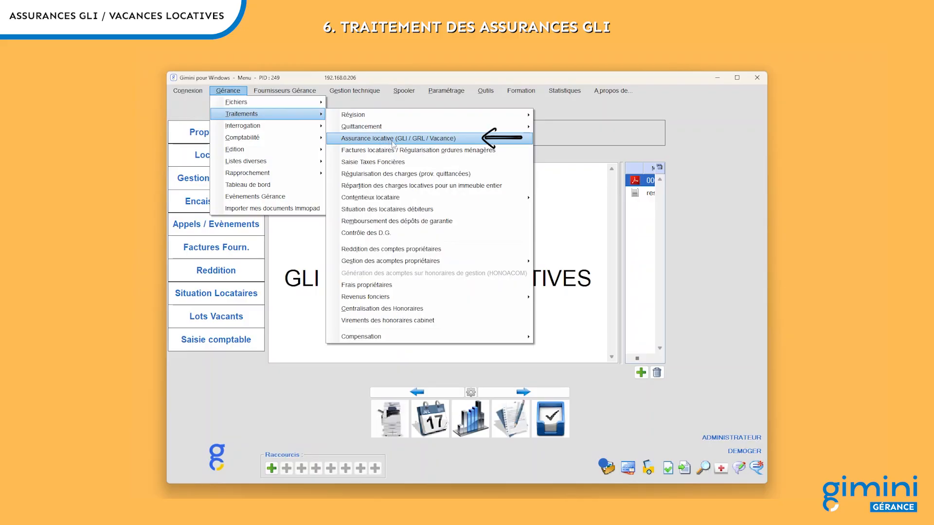
pyautogui.click(454, 140)
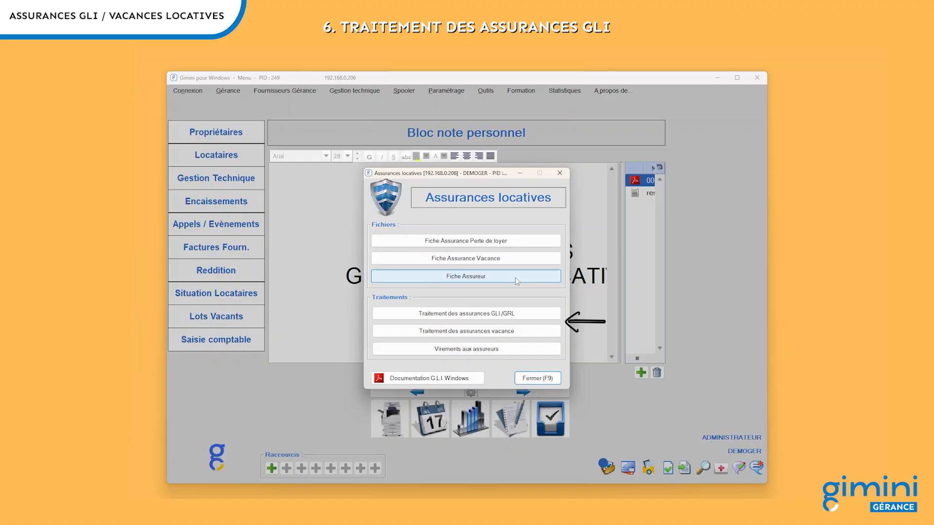
pyautogui.click(524, 319)
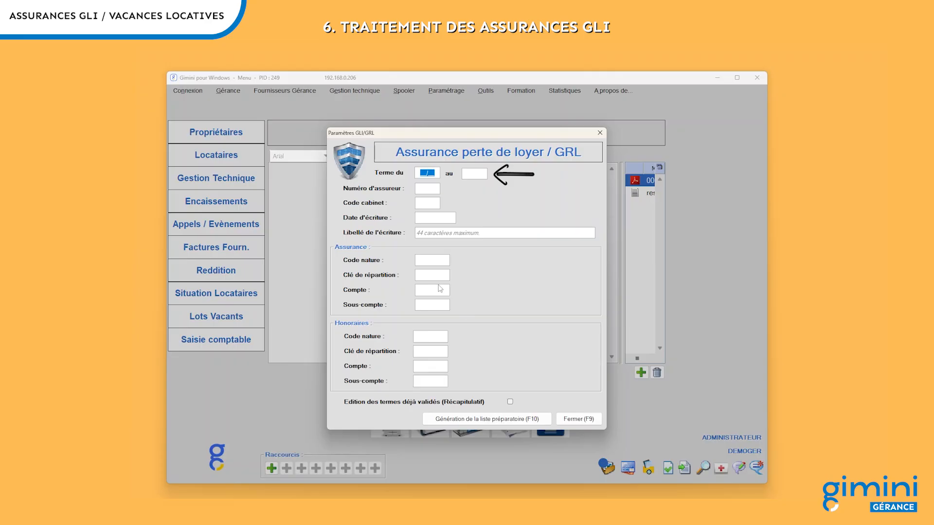
pyautogui.write('06/26')
pyautogui.press('Tab')
pyautogui.write('07/26')
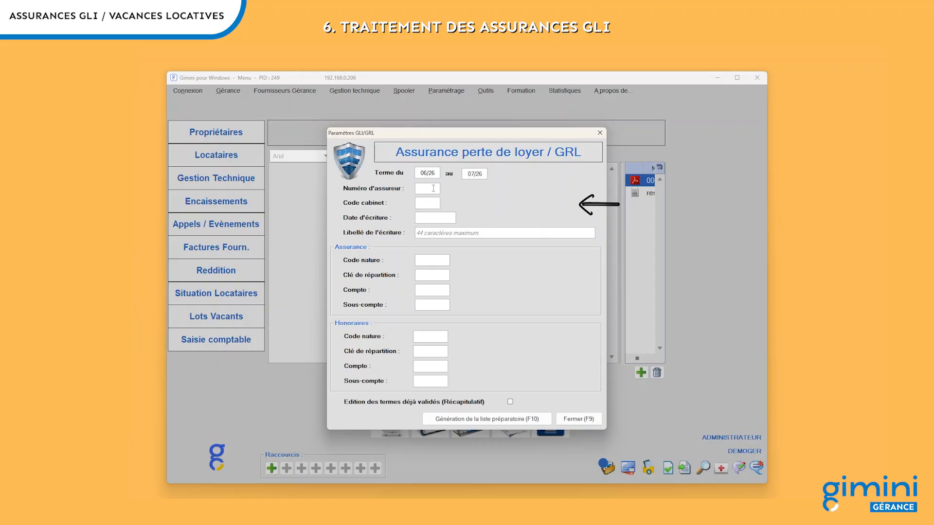
# Step: Select insurer ERILIM (00087) and cabinet code 02, set the entry date to 17/07/2026, and keep the entry label GLI 07/26
pyautogui.press('F4')
pyautogui.write('02')
pyautogui.press('Return')
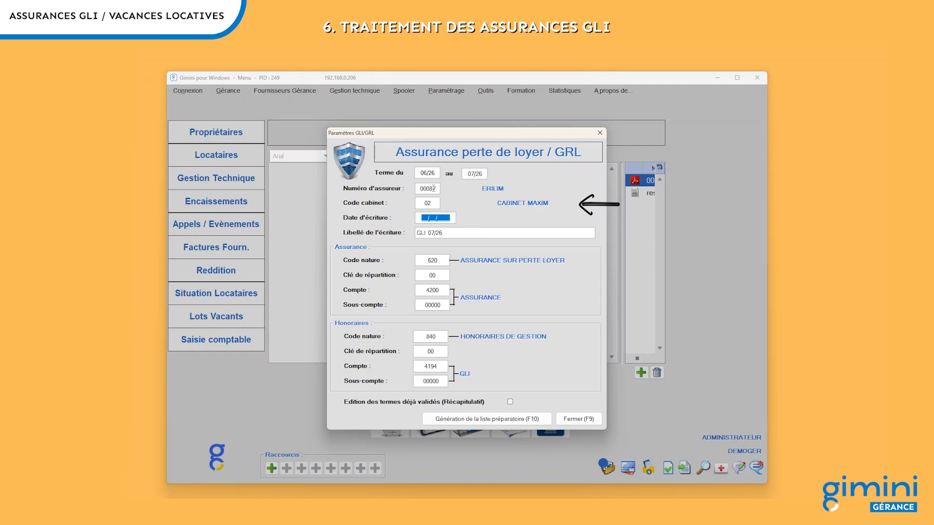
pyautogui.write('17/07/2026')
pyautogui.press('Return')
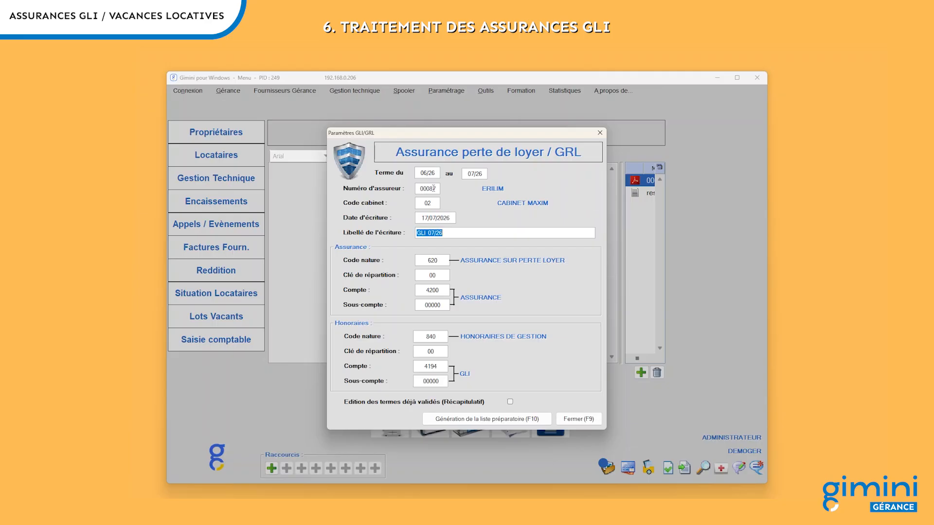
pyautogui.press('Return')
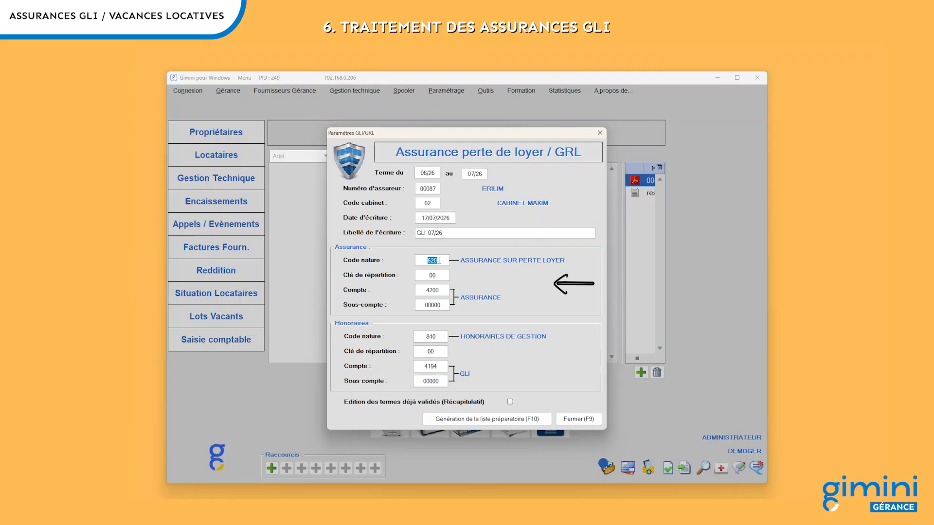
# Step: For the insurance entry, choose nature 620 ASSURANCE SUR PERTE LOYER and account 4200 ASSURANCE from their lists
pyautogui.press('F4')
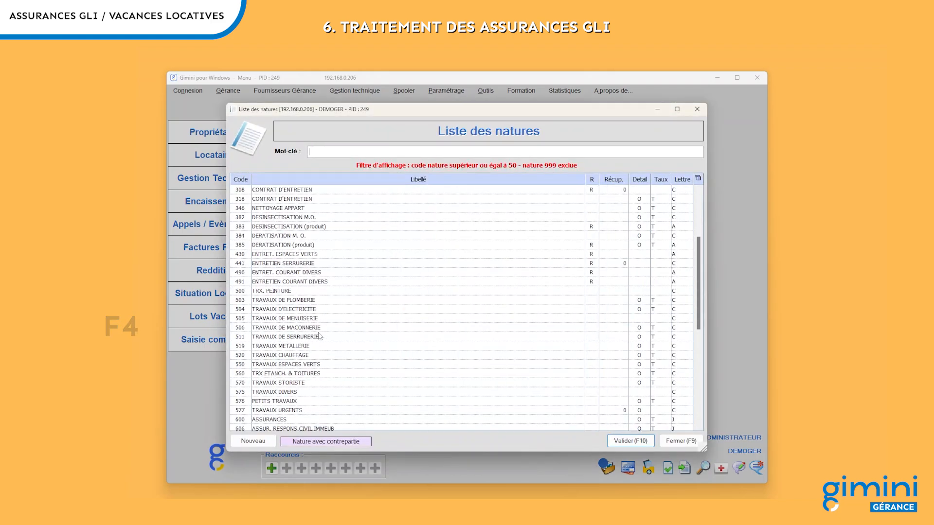
pyautogui.scroll(-5, 319, 336)
pyautogui.click(294, 320)
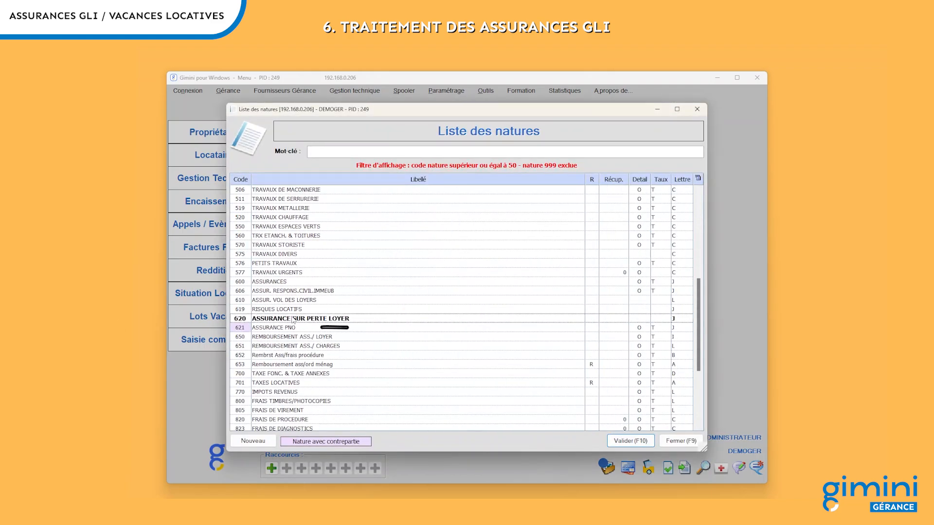
pyautogui.doubleClick(293, 320)
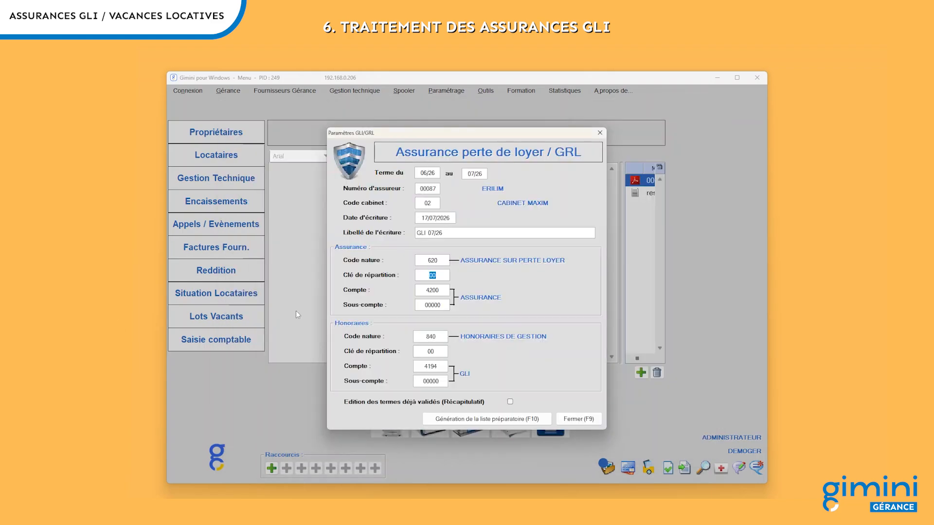
pyautogui.click(441, 290)
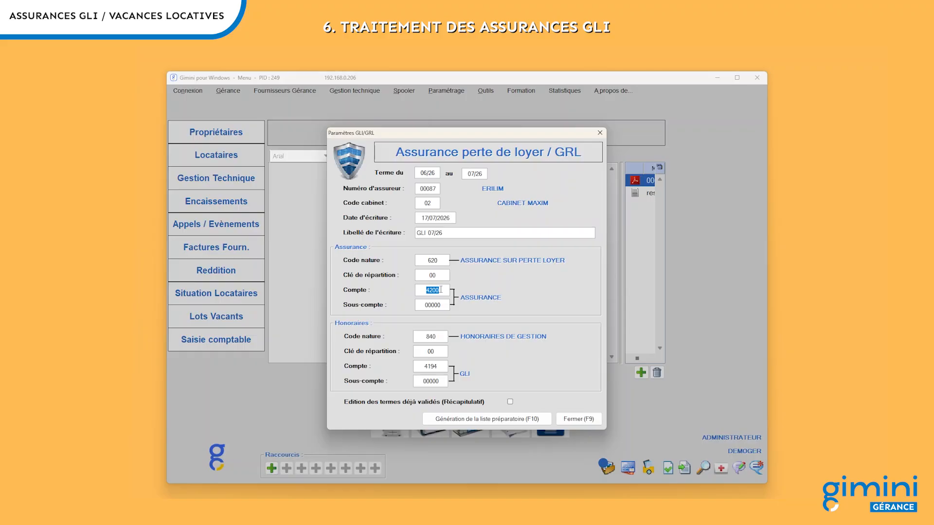
pyautogui.press('F4')
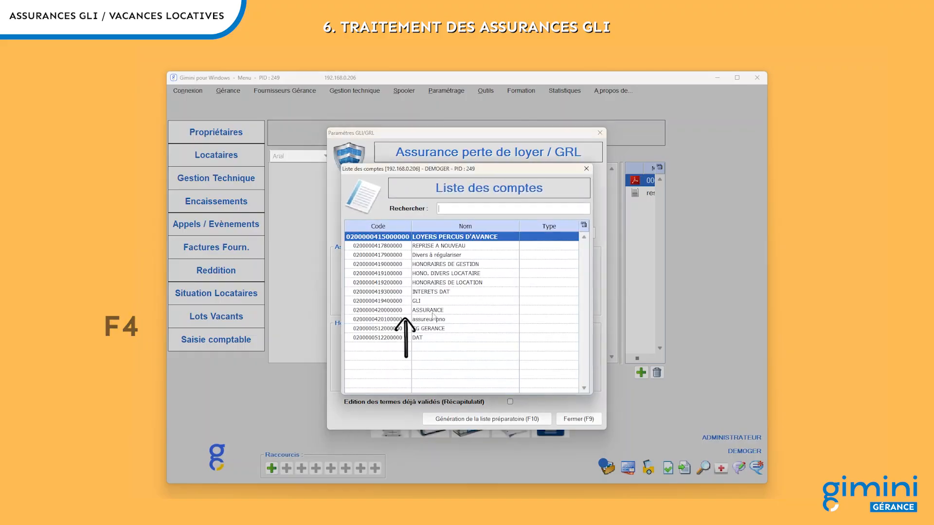
pyautogui.doubleClick(432, 311)
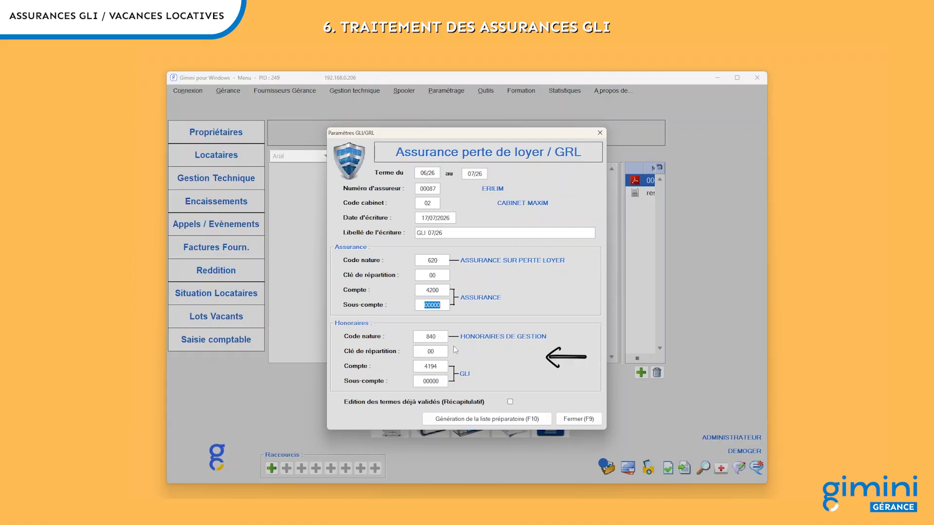
# Step: For the fees, set the nature code to 620, keep distribution key 00 and account 4194, and generate the preparatory list
pyautogui.click(442, 336)
pyautogui.click(443, 353)
pyautogui.click(443, 367)
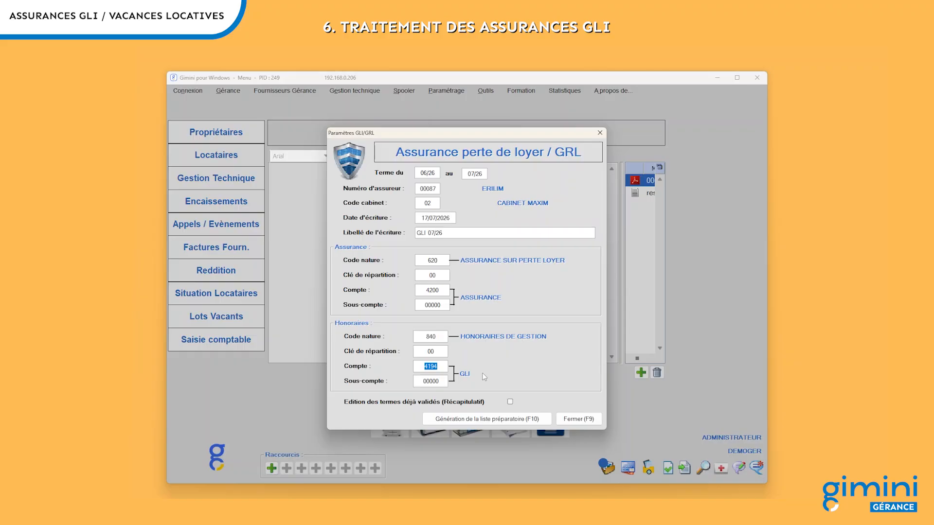
pyautogui.doubleClick(441, 339)
pyautogui.write('620')
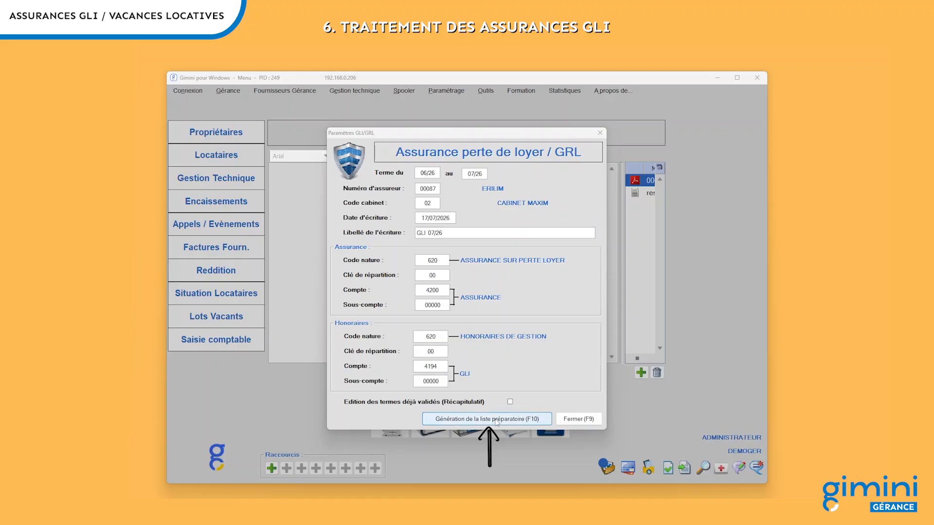
pyautogui.click(497, 420)
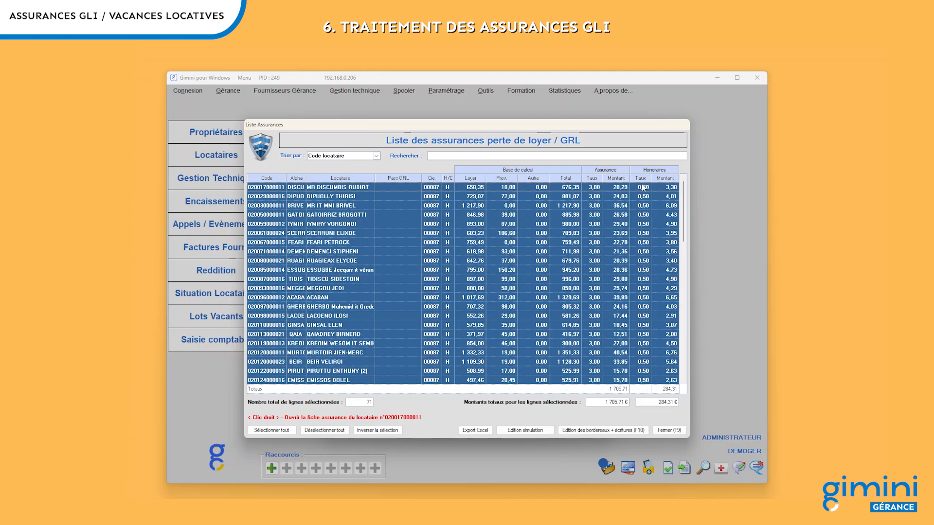
# Step: Try selecting a single tenant line, reselect all lines in the insurance list, and view the simulation report in a maximized window
pyautogui.click(344, 279)
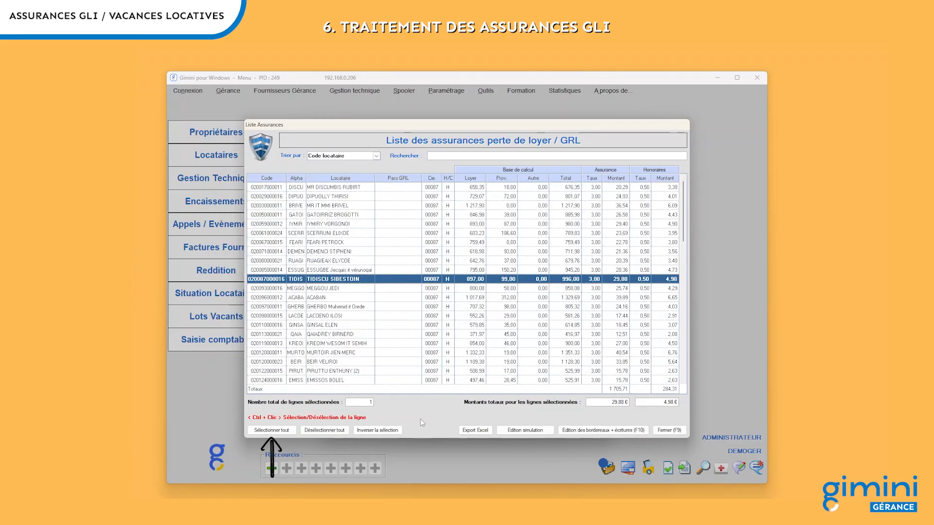
pyautogui.click(282, 431)
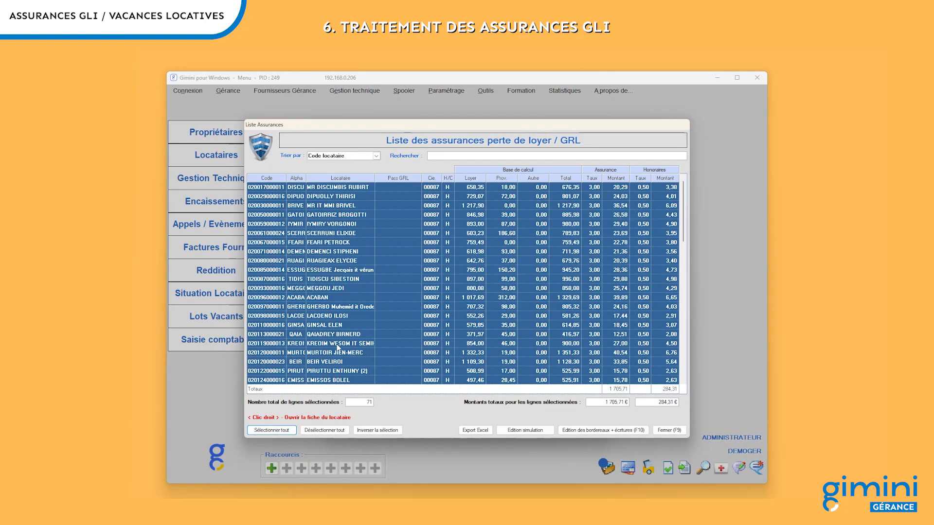
pyautogui.click(506, 434)
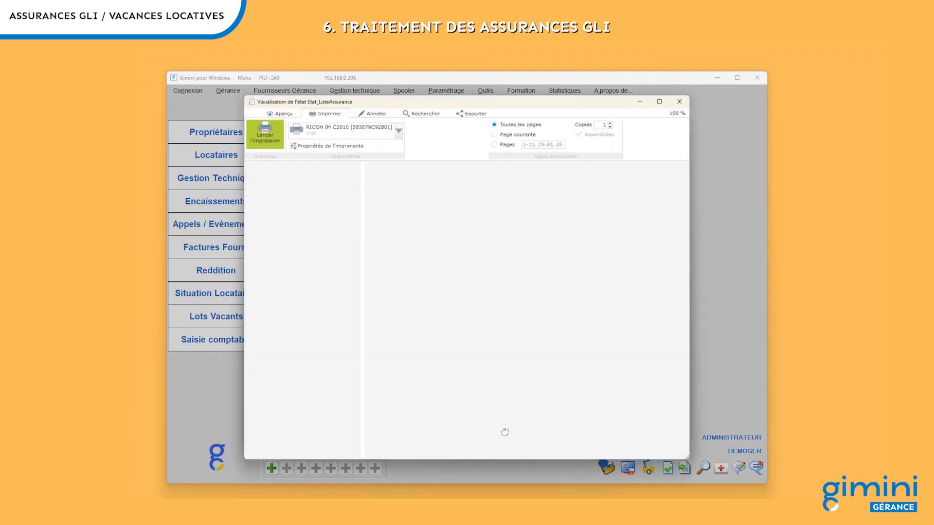
pyautogui.click(660, 101)
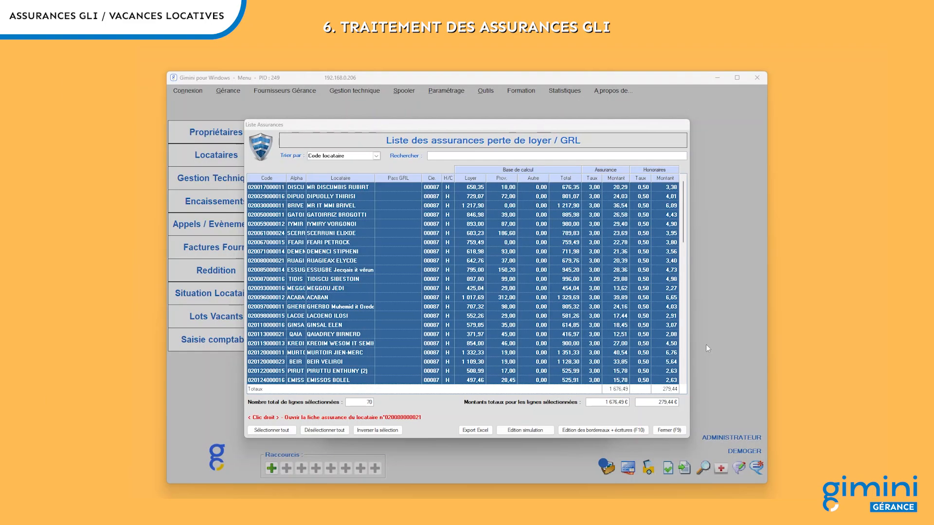
# Step: Generate the insurance statements and accounting entries for all selected tenant lines, confirming the accounting generation
pyautogui.click(643, 431)
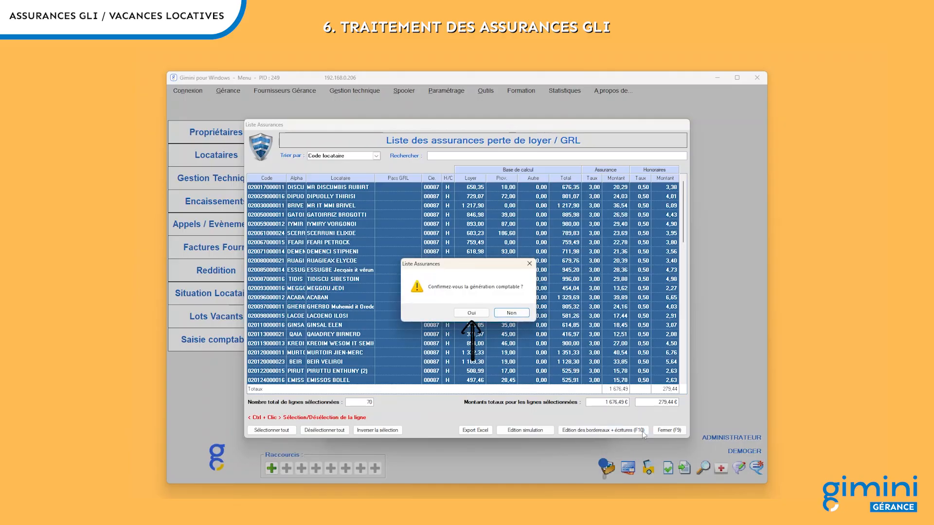
pyautogui.click(478, 314)
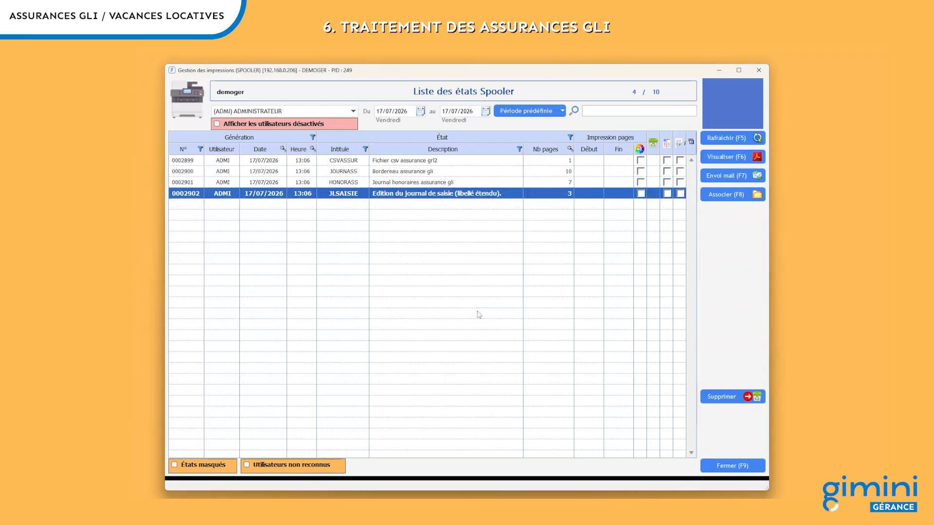
# Step: View the Bordereau assurance gli report from the spooler list as a PDF and close it
pyautogui.click(482, 176)
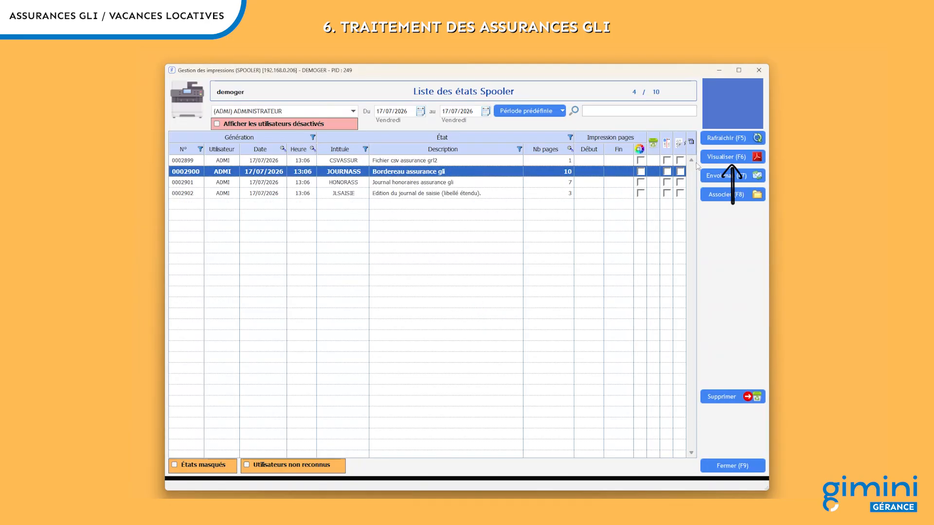
pyautogui.click(714, 161)
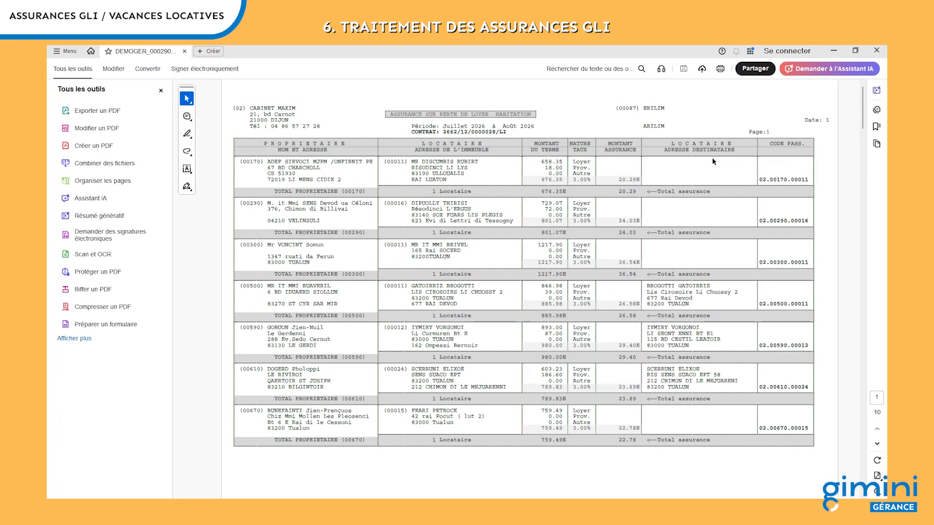
pyautogui.click(876, 51)
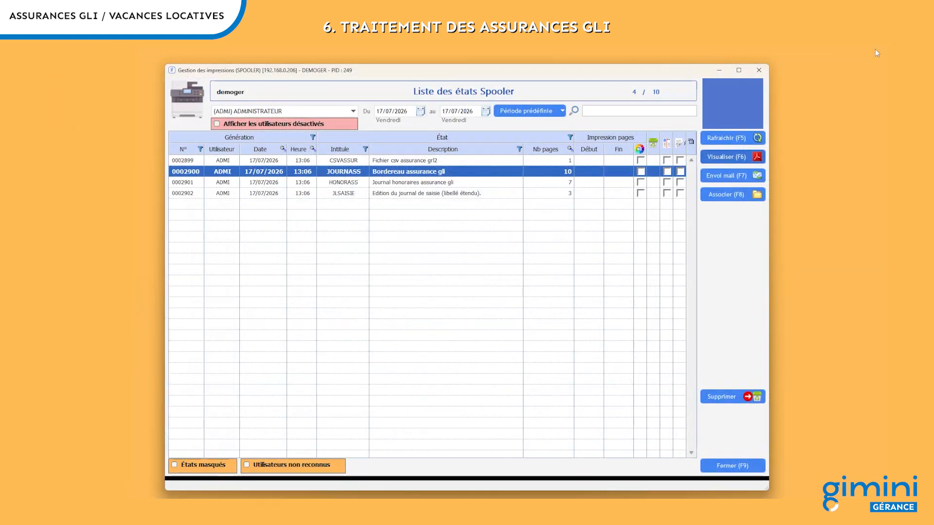